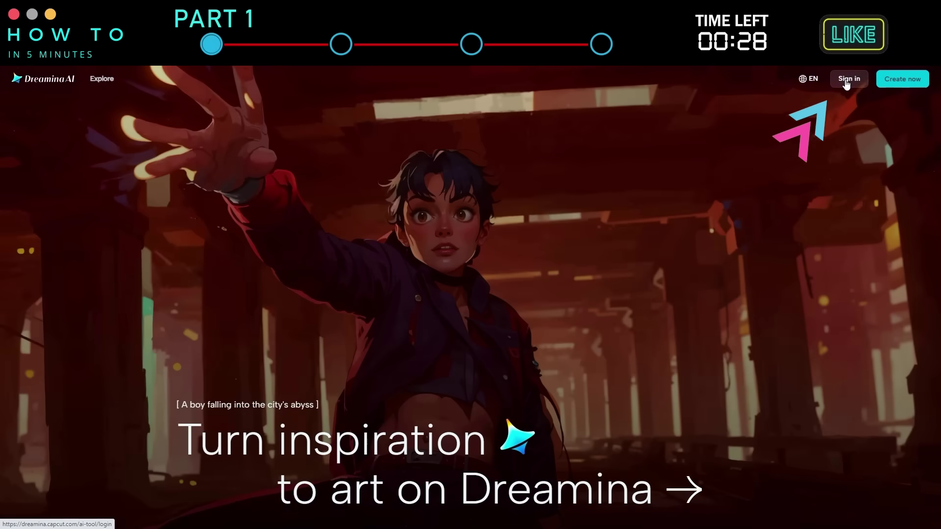
Sign in to Dreamina and confirm the interface language is English, with 225 daily credits shown
left_click(846, 83)
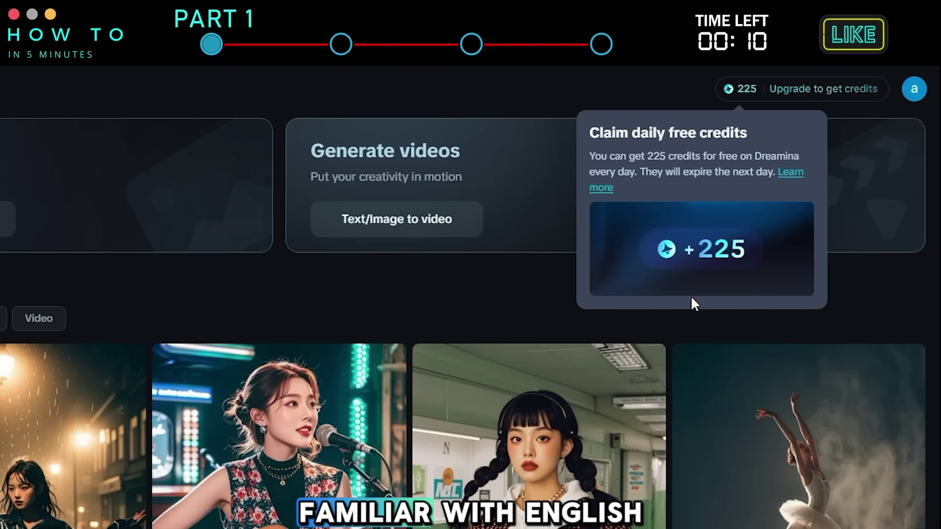
left_click(910, 96)
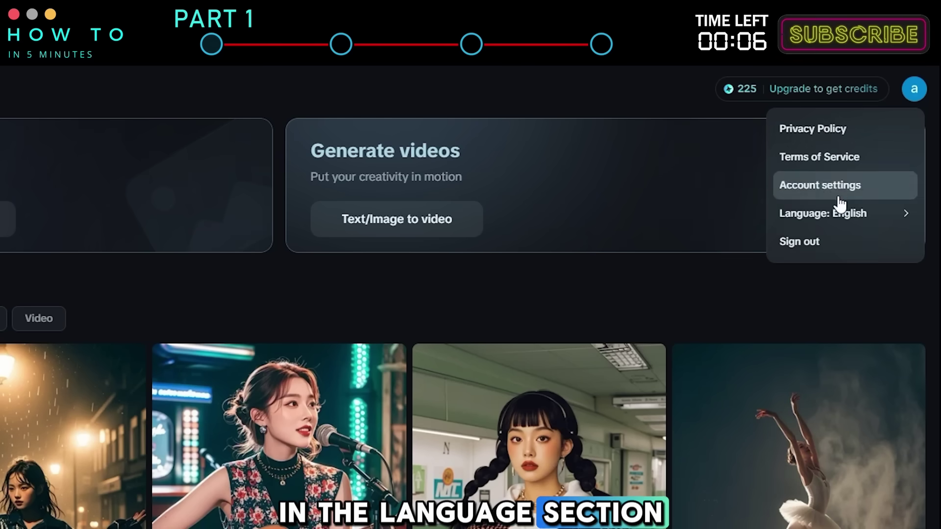
left_click(850, 220)
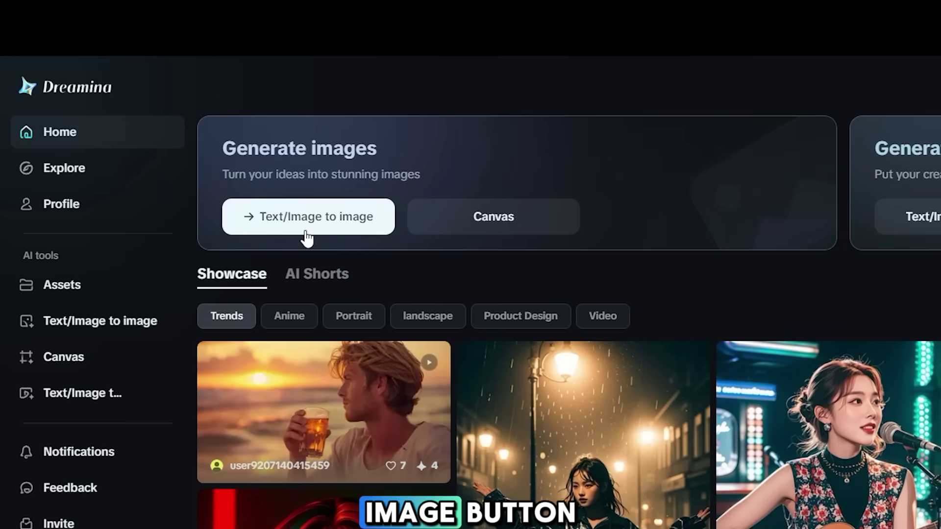
Enter the macro baby-crocodile hatching prompt, keep Dreamina v1.4, and raise quality to 8
left_click(305, 234)
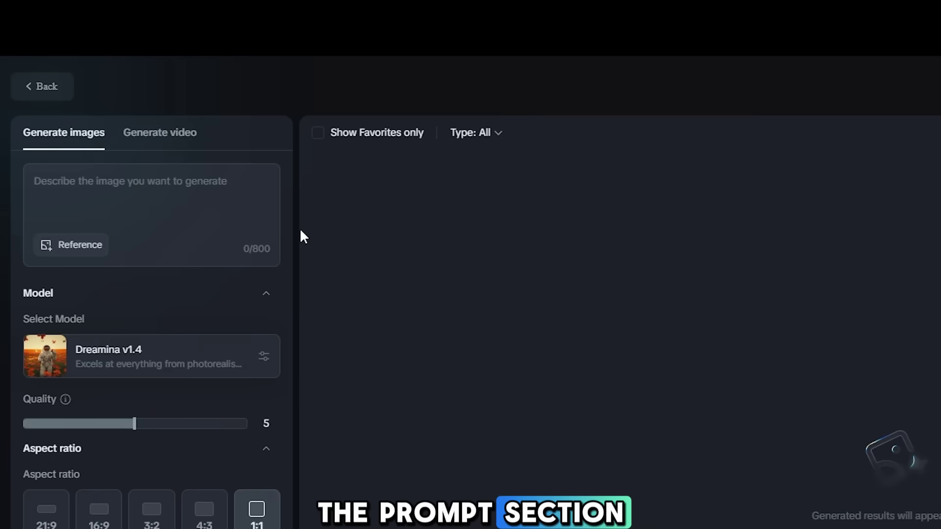
left_click(162, 198)
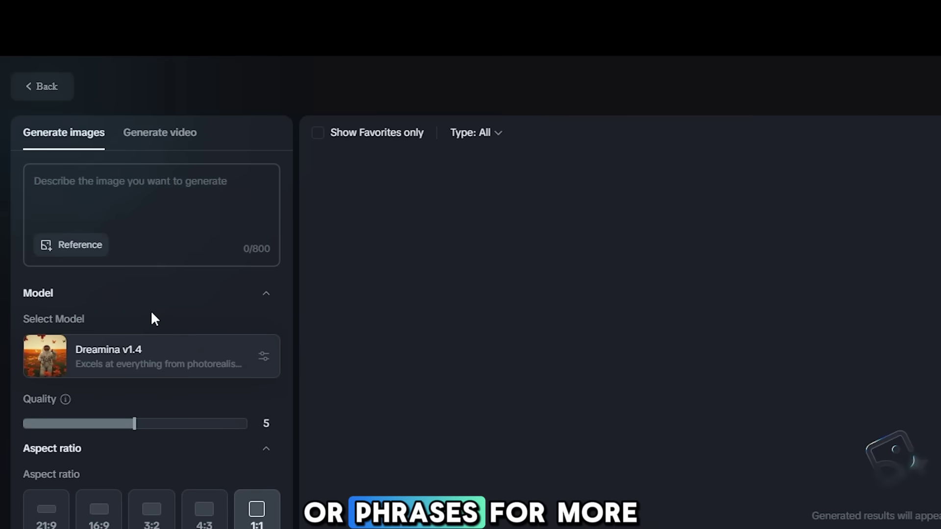
type("capture a close-up, macro photo of a newly hatched baby crocodile, showing the details of its tiny scales, bright eyes, and delicate features as it emerges from the eggshell.")
left_click(189, 380)
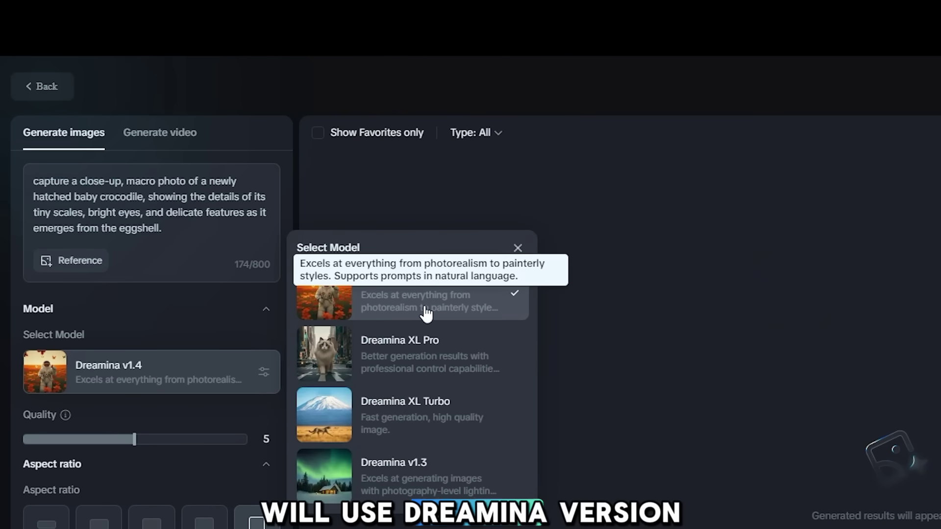
left_click(457, 314)
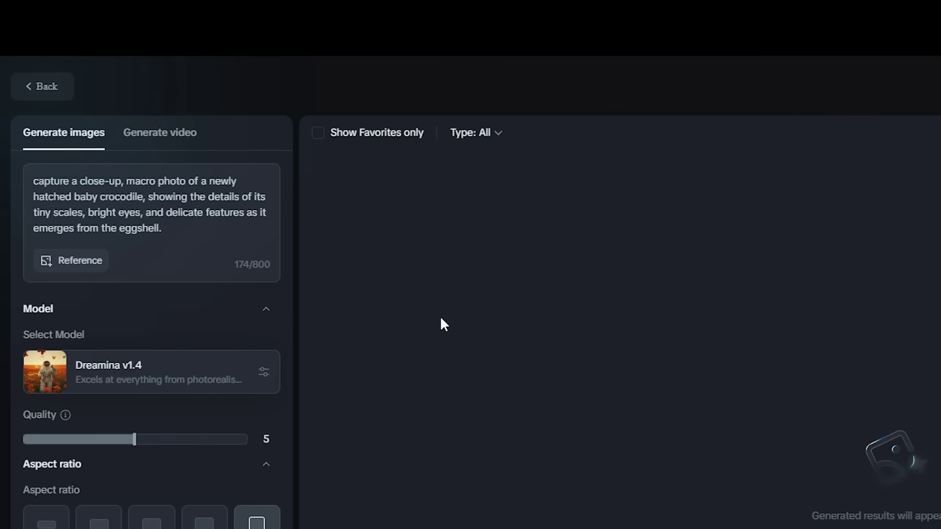
mouse_move(137, 441)
left_click_drag(155, 443, 177, 442)
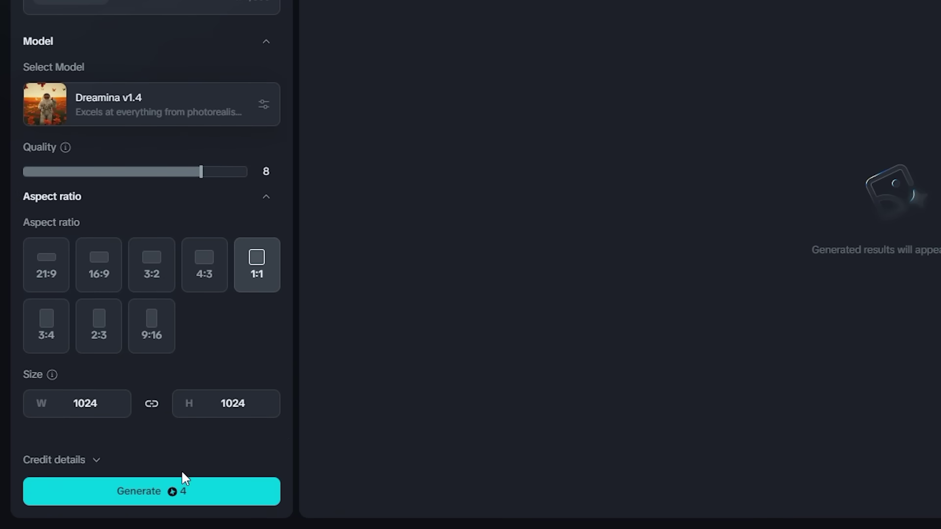
Generate the crocodile images, regenerate them, and download the upscaled hatchling image
left_click(145, 494)
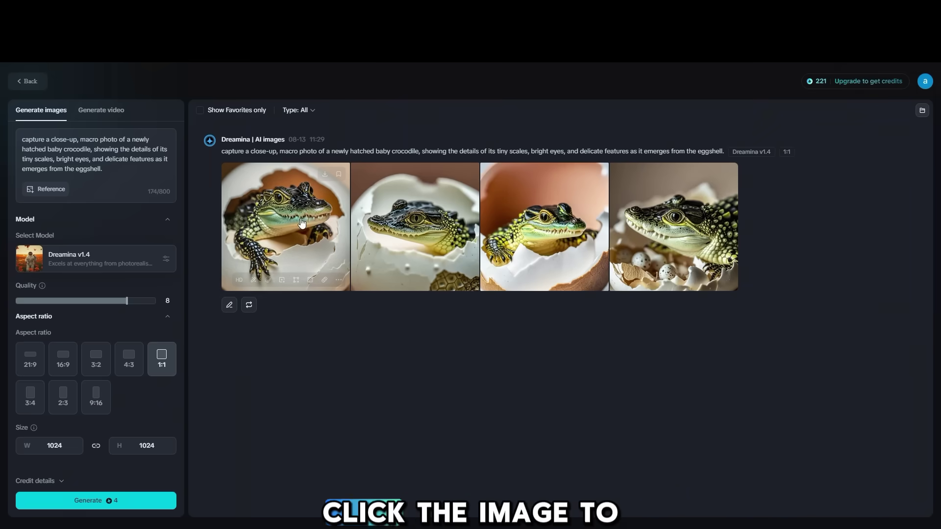
left_click(301, 219)
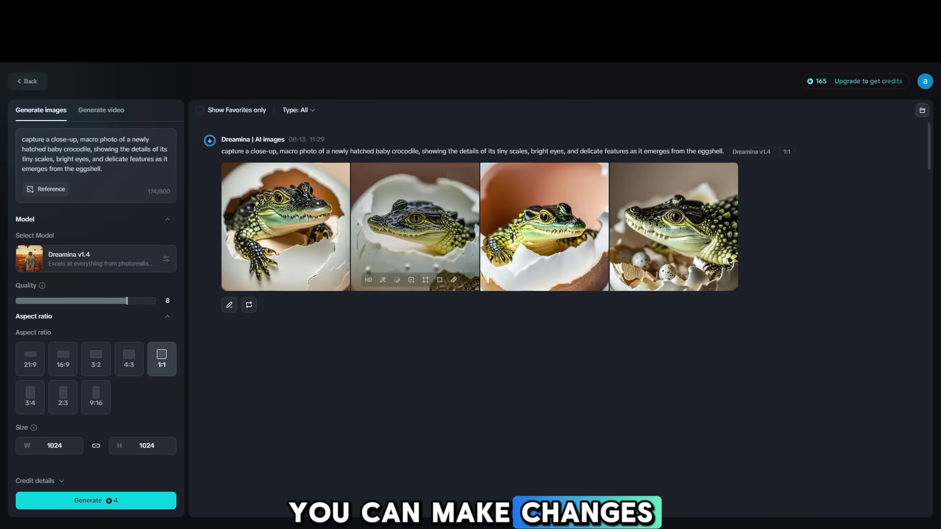
mouse_move(253, 280)
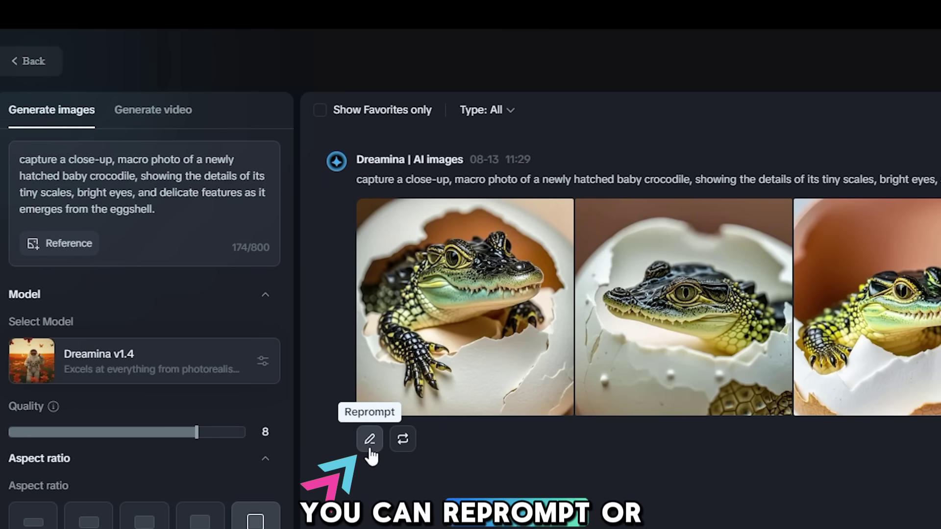
left_click(405, 444)
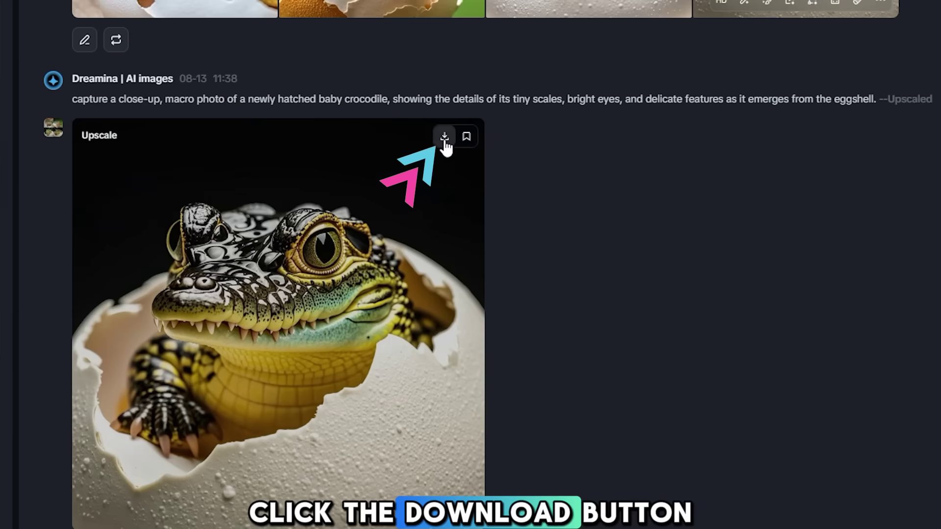
left_click(455, 236)
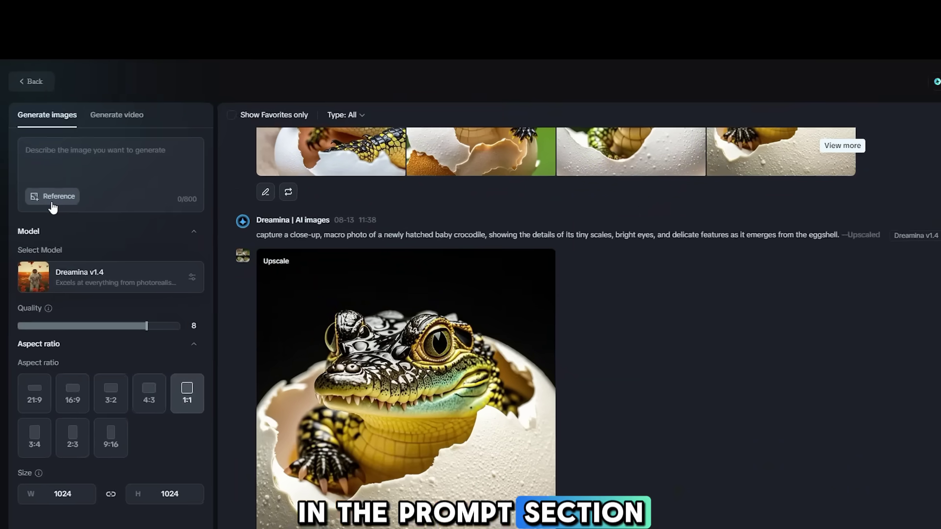
Upload portrait image (1) as the reference and set its type to Human face
left_click(46, 181)
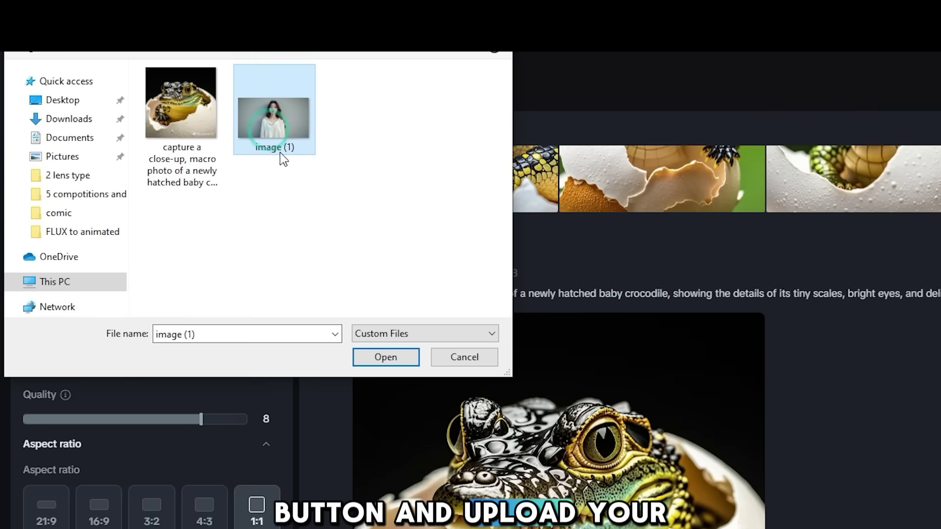
left_click(386, 357)
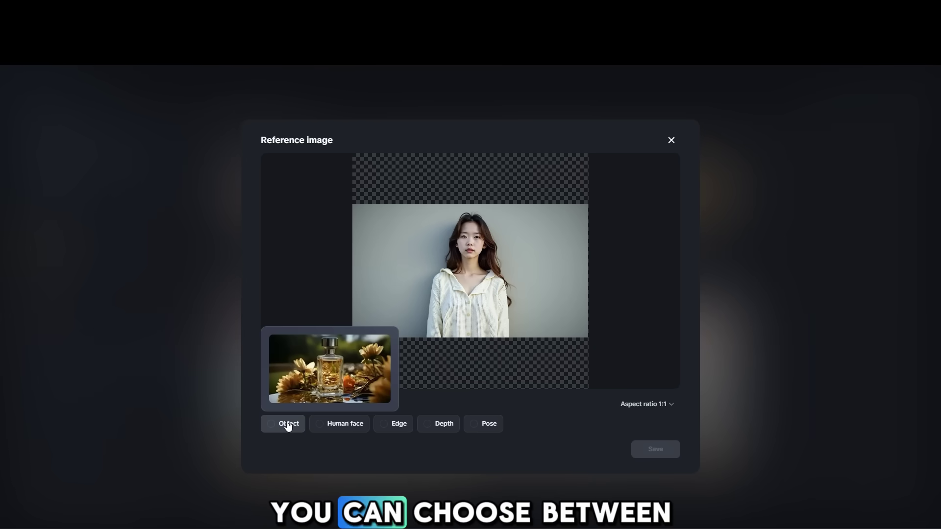
mouse_move(345, 430)
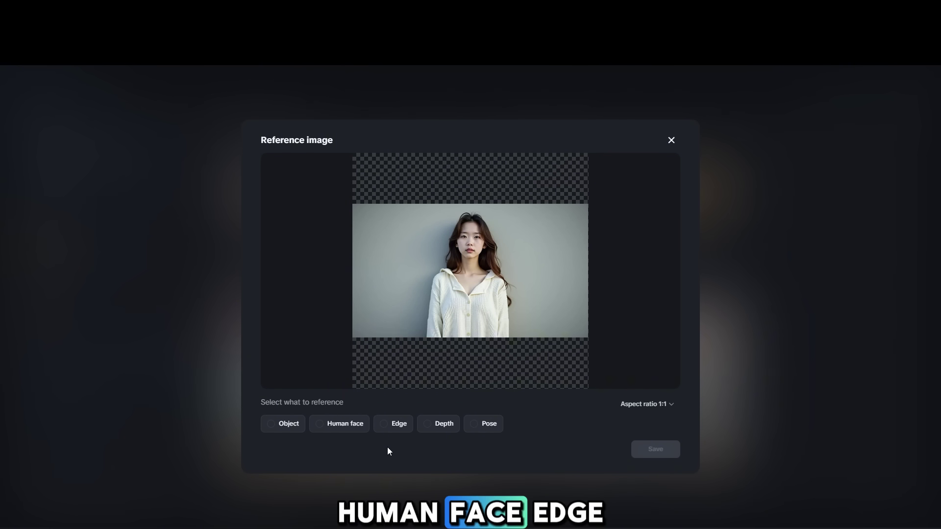
mouse_move(449, 433)
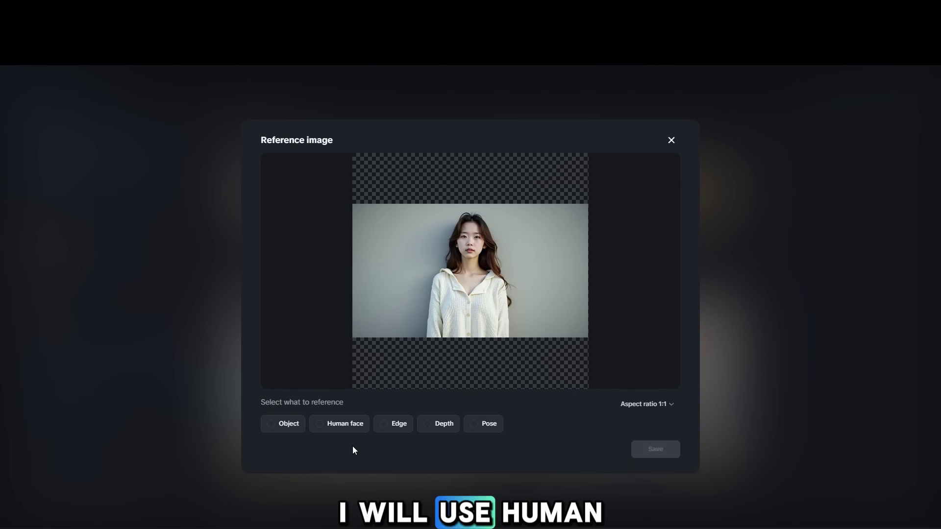
left_click(333, 430)
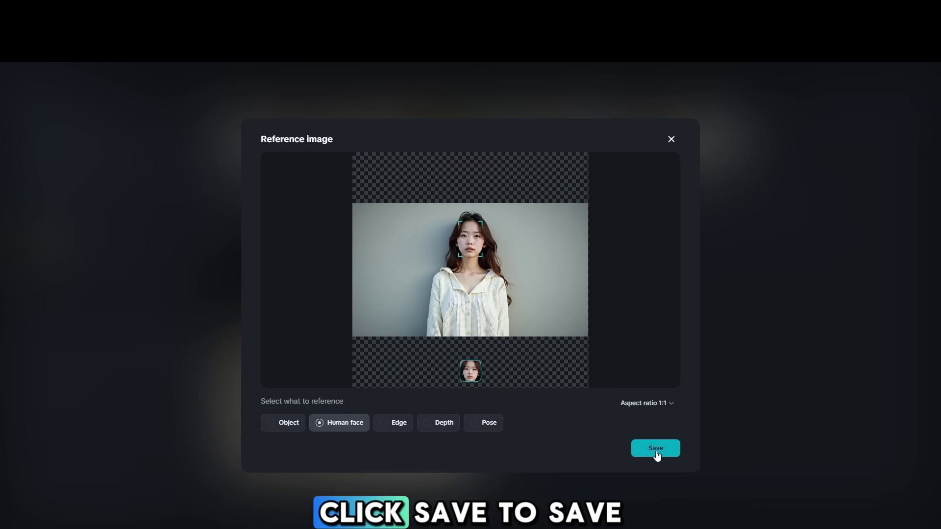
Save the face reference, prompt a female model posing in a forest or mountain setting, and generate at 16:9
left_click(657, 449)
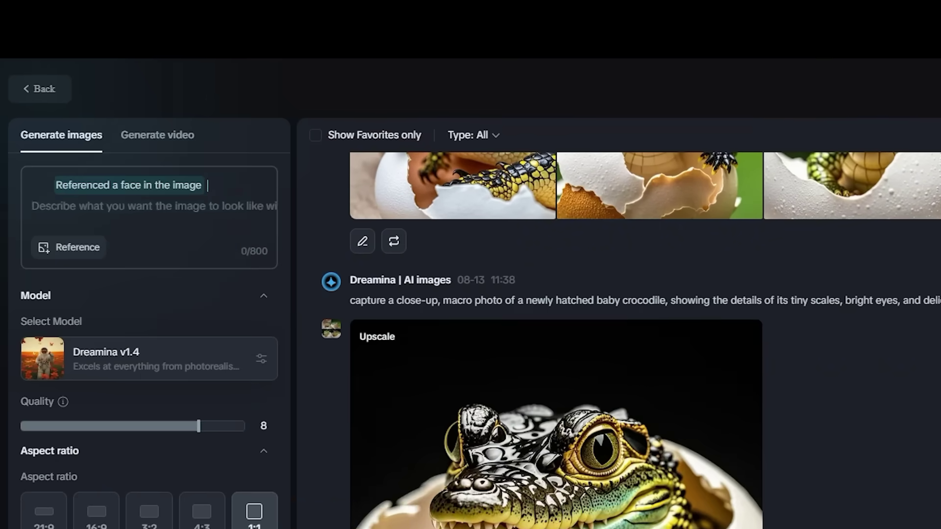
type("create a photo of a female model posing in nature, with a serene forest or mountain backdrop")
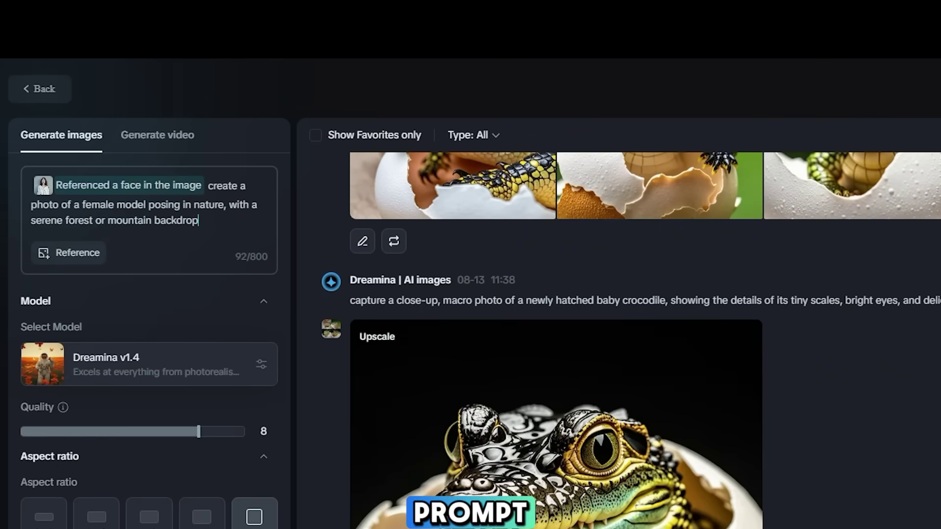
type(". the model should be in a relaxed, natural pose, with soft lighting that enhances")
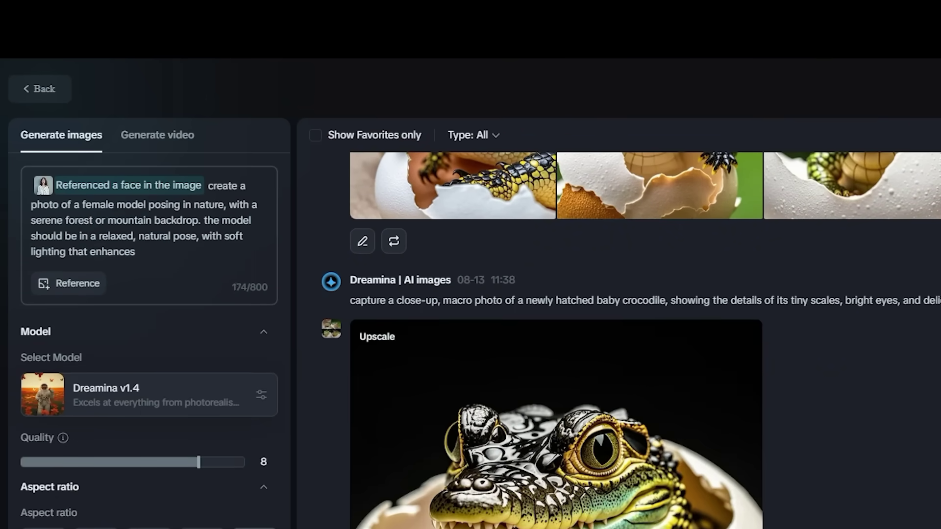
type(" the peaceful outdoor setting.")
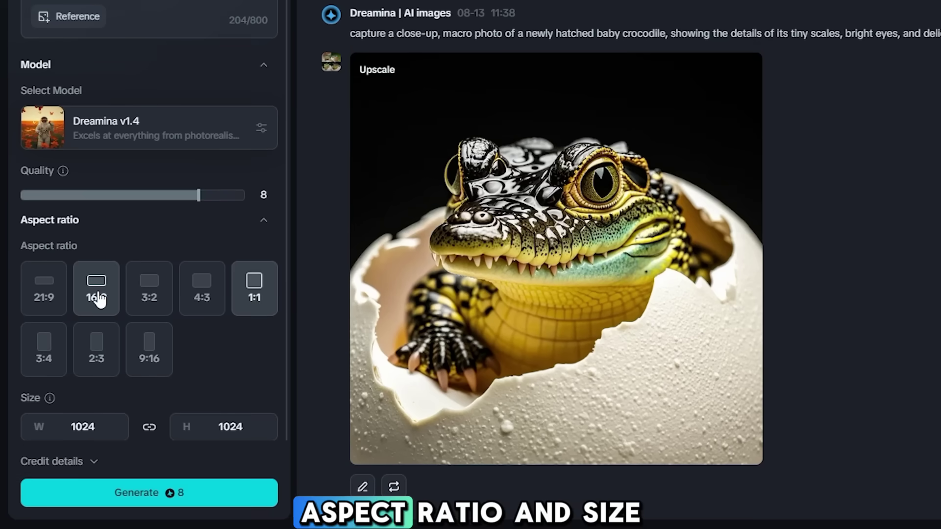
left_click(99, 300)
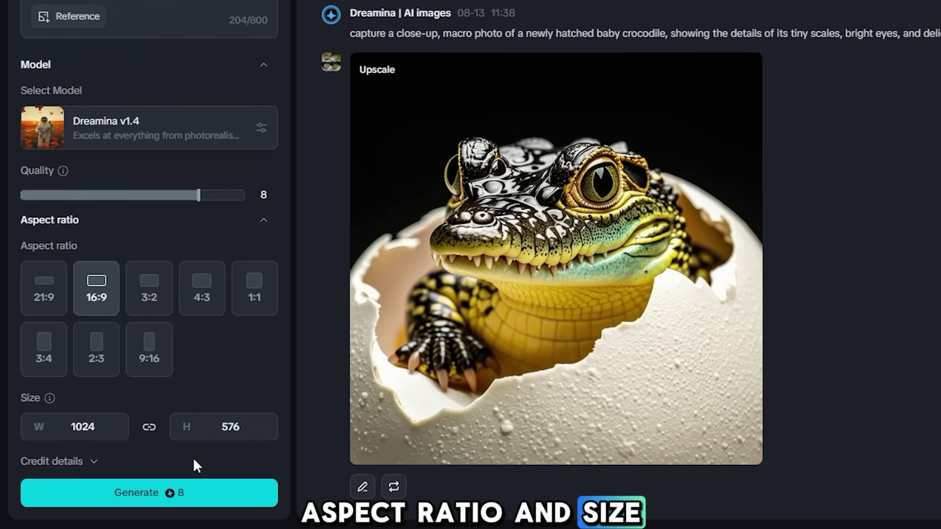
left_click(151, 495)
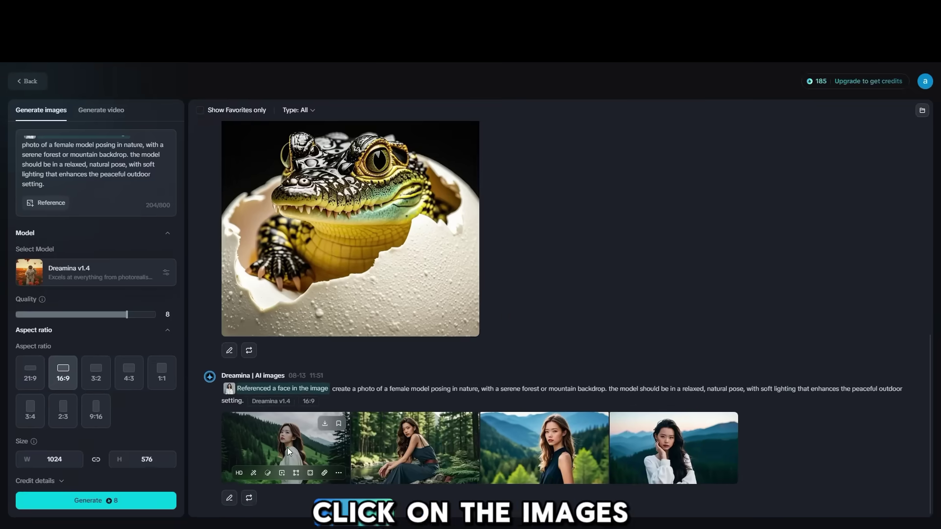
Regenerate the portraits with the model holding a stem flower and upscale the first one to HD
left_click(287, 448)
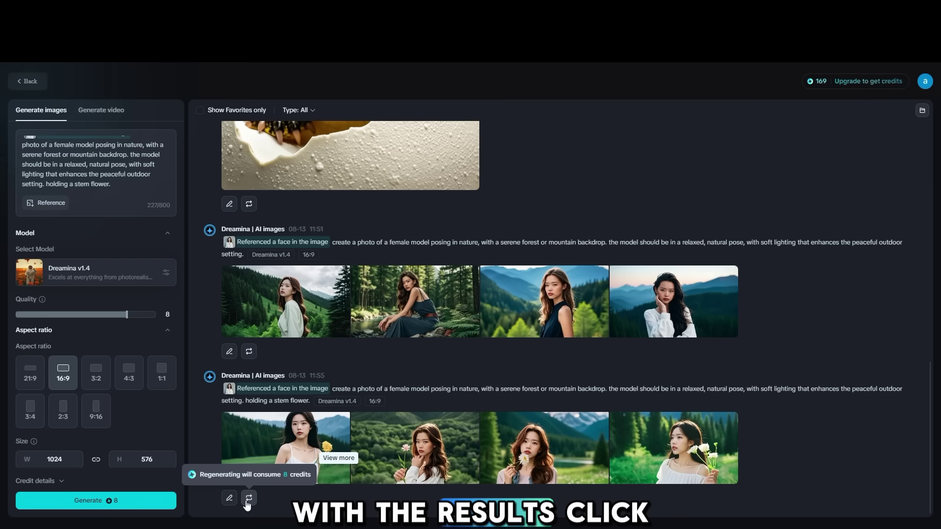
left_click(248, 497)
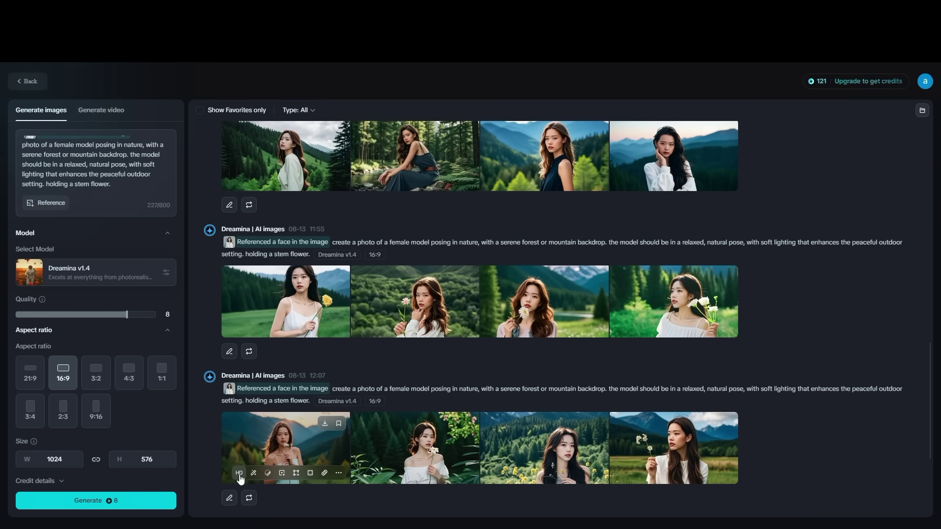
left_click(239, 473)
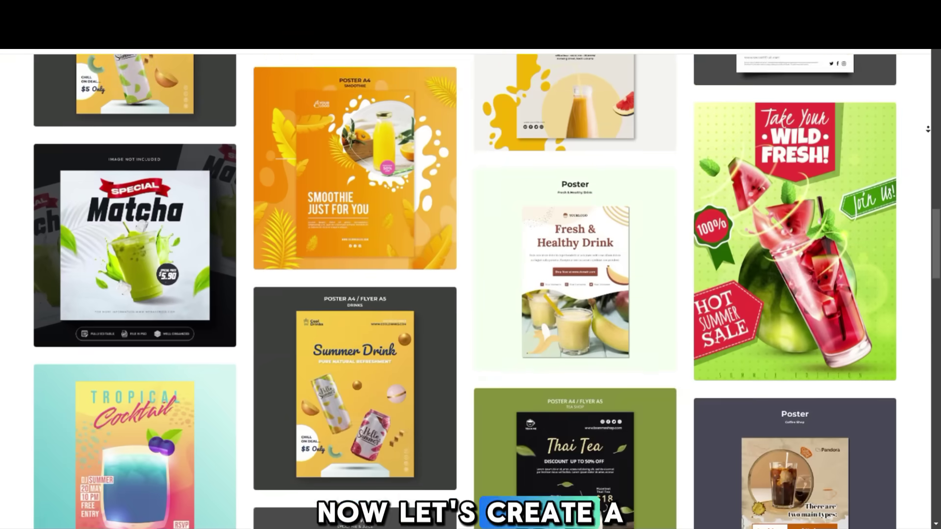
Scroll through the drink poster examples for design inspiration
scroll(927, 128, "down", 7)
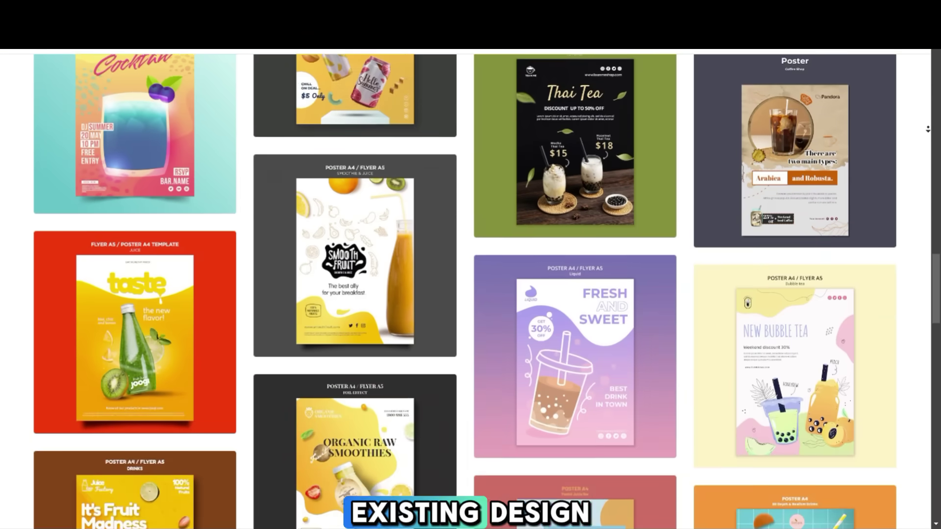
scroll(927, 129, "down", 2)
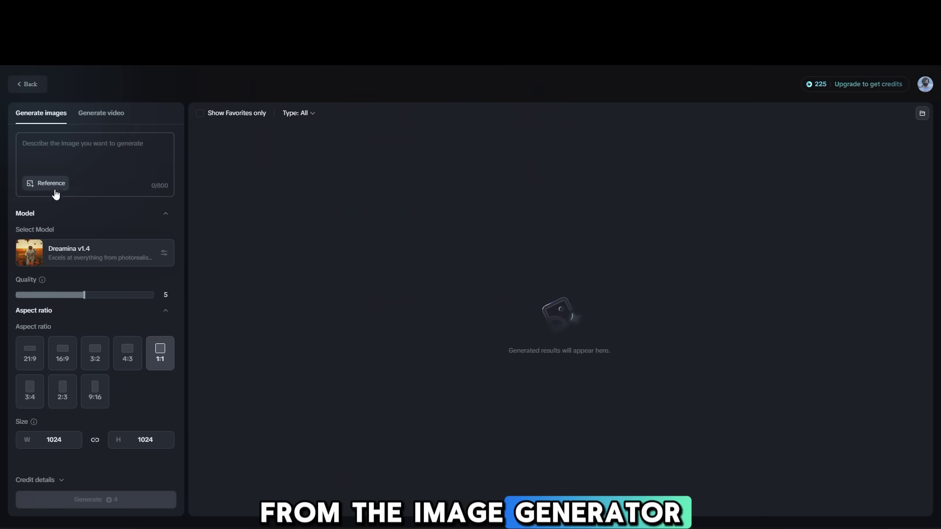
Upload the orange-juice poster as a reference image and choose Edge as its type
left_click(47, 184)
scroll(271, 151, "down", 3)
left_click(271, 151)
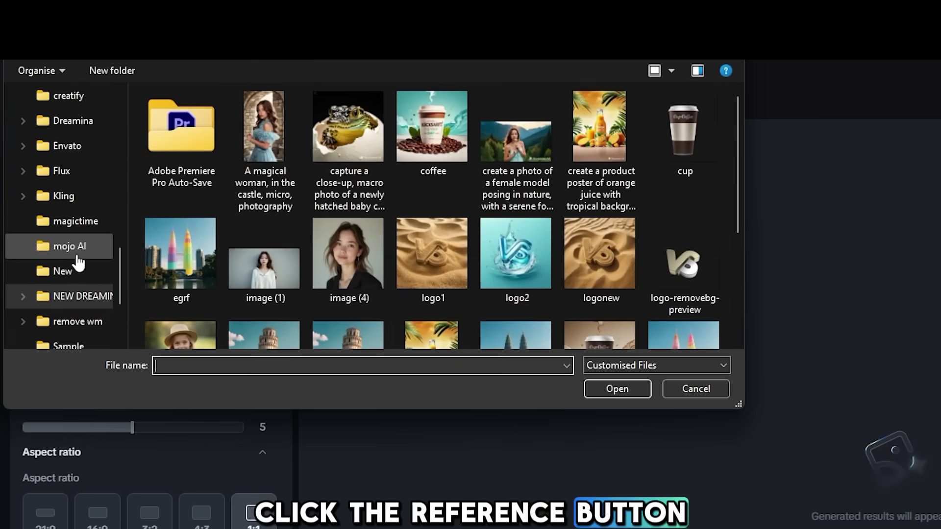
left_click(616, 388)
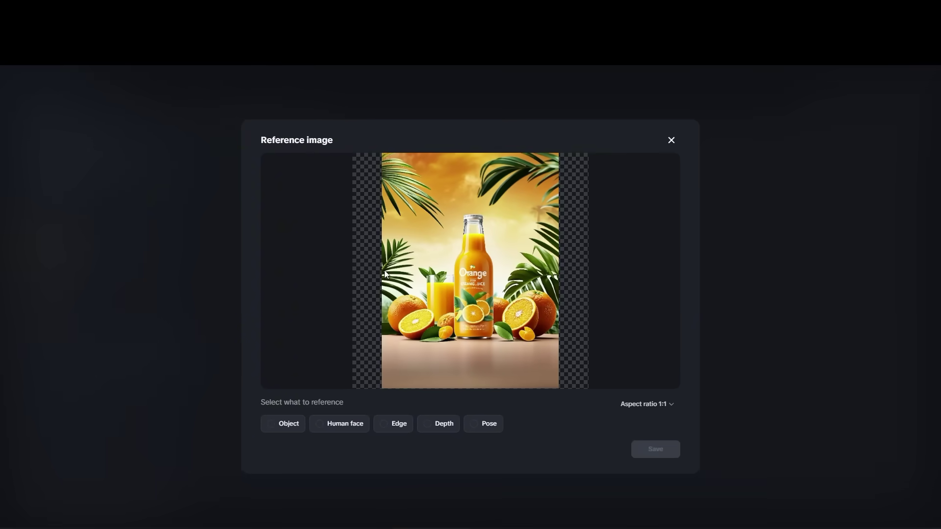
left_click(387, 428)
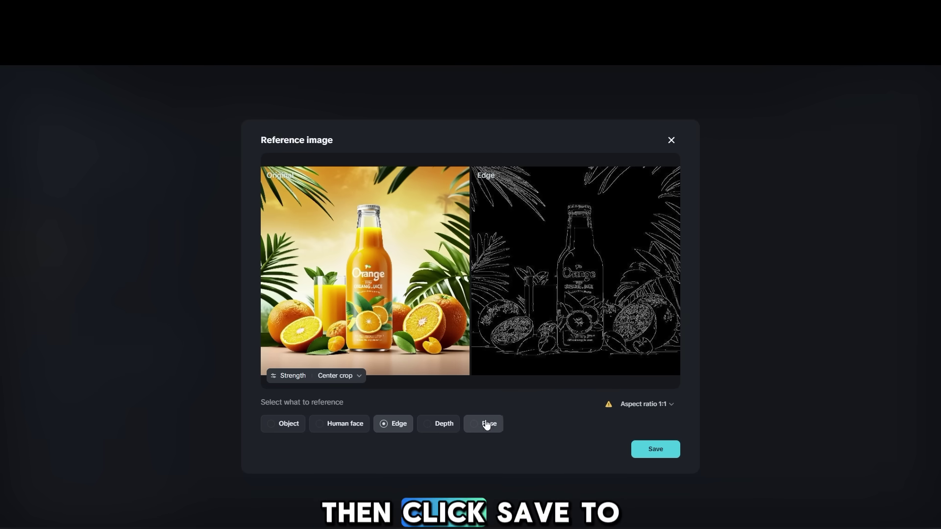
Prompt 'sunlight, high quality' with Dreamina XL Pro at 3:4, then generate two image sets
left_click(658, 453)
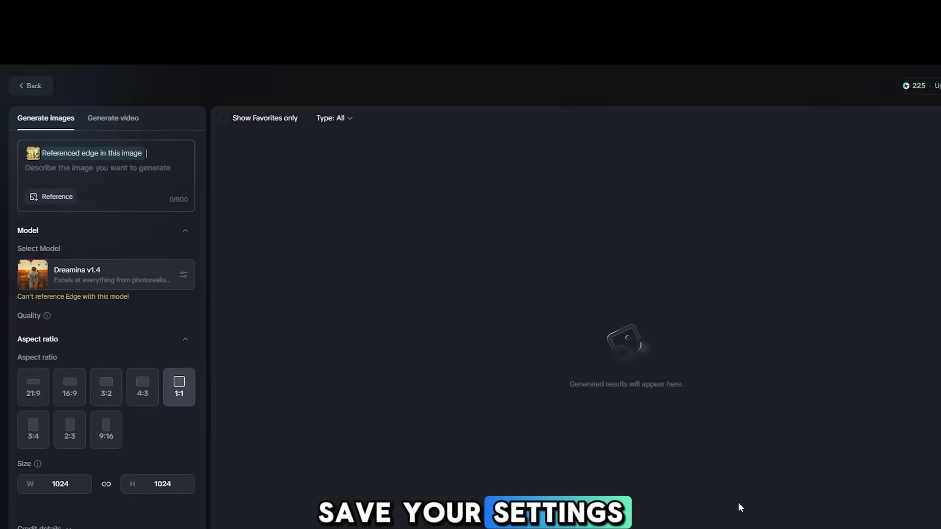
type("sunlight, high ")
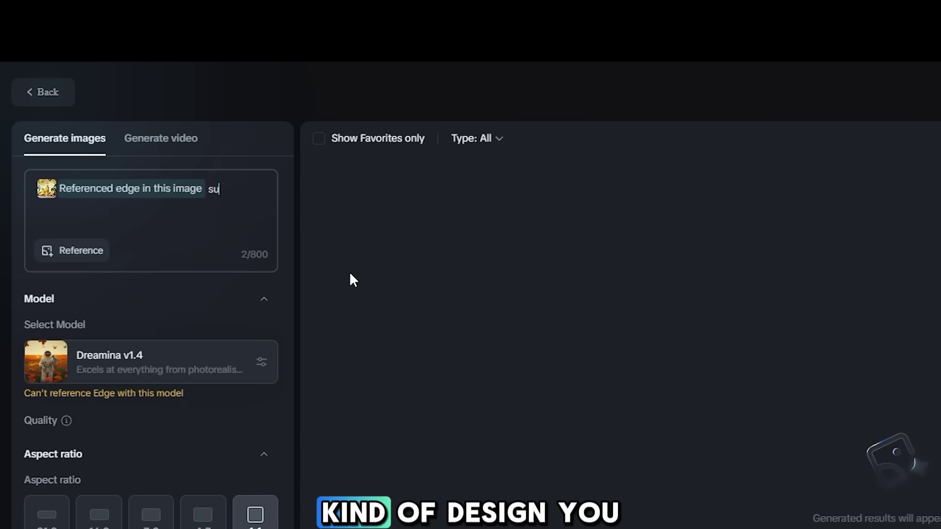
type("quality")
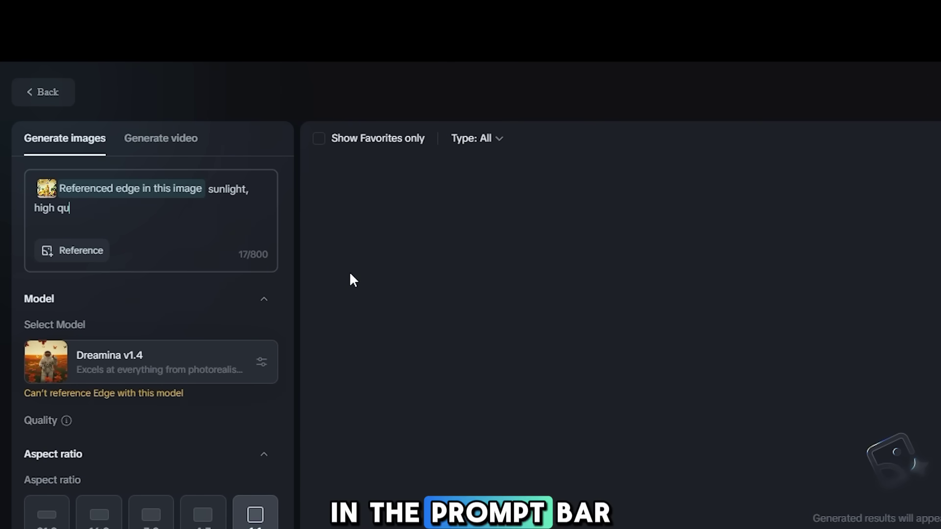
left_click(252, 370)
left_click(346, 327)
left_click(47, 417)
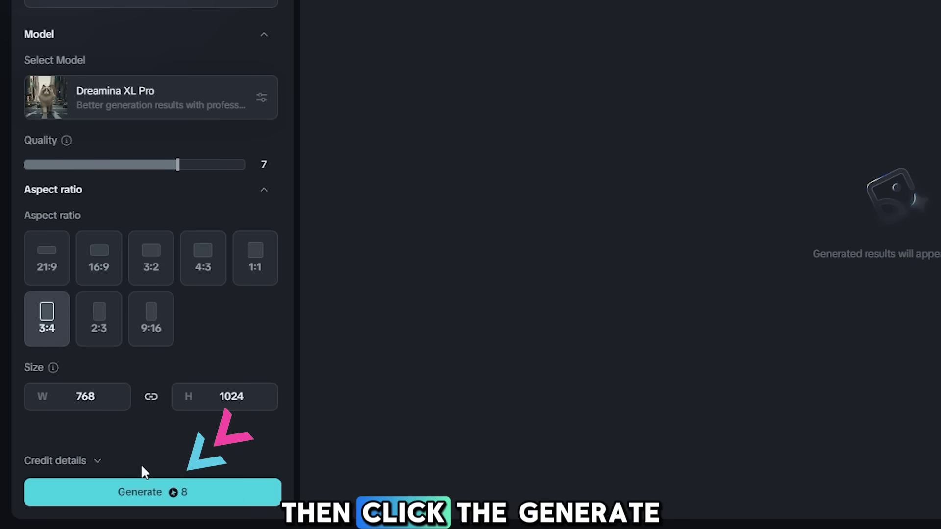
left_click(159, 501)
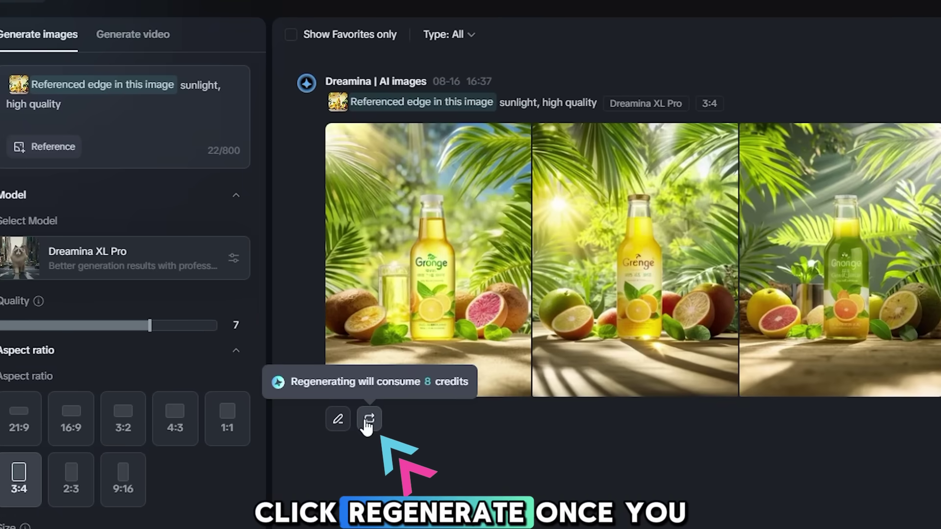
left_click(368, 420)
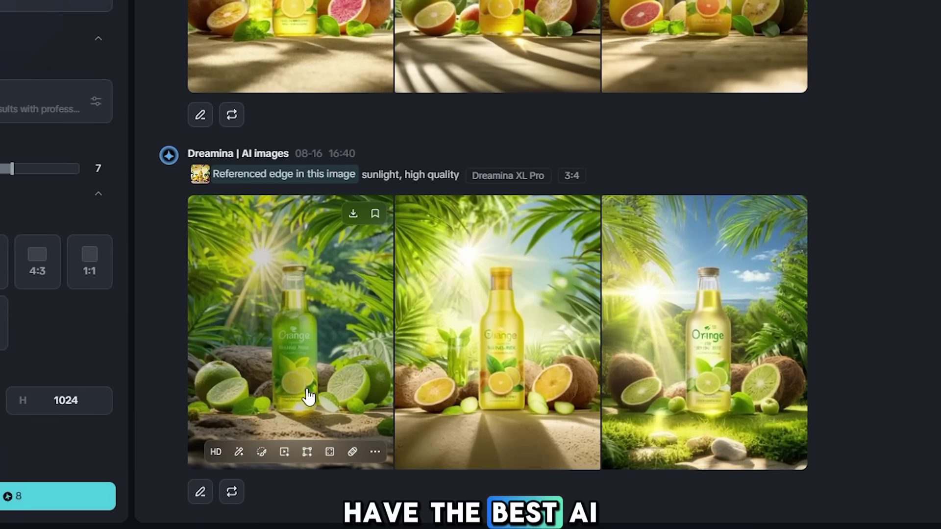
Open the first lime-bottle image on canvas and erase the bottle with the Remove tool
left_click(307, 451)
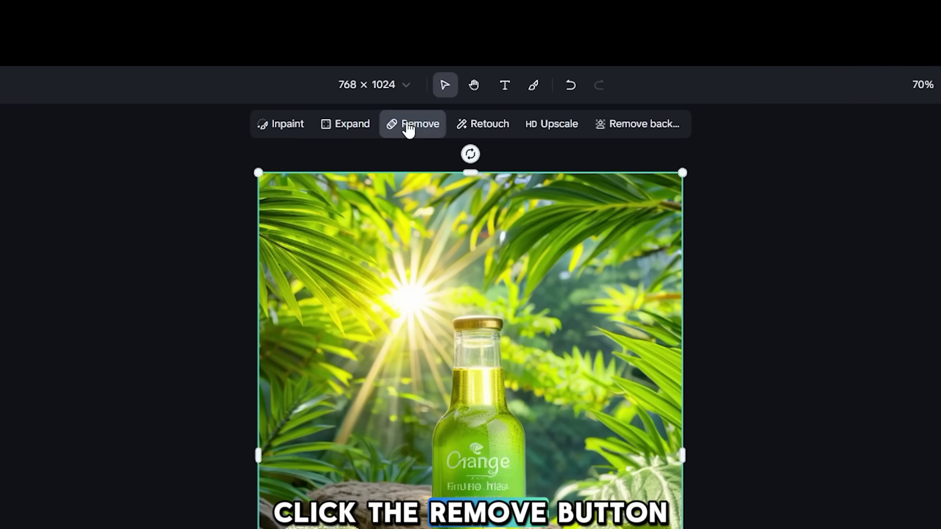
left_click(409, 126)
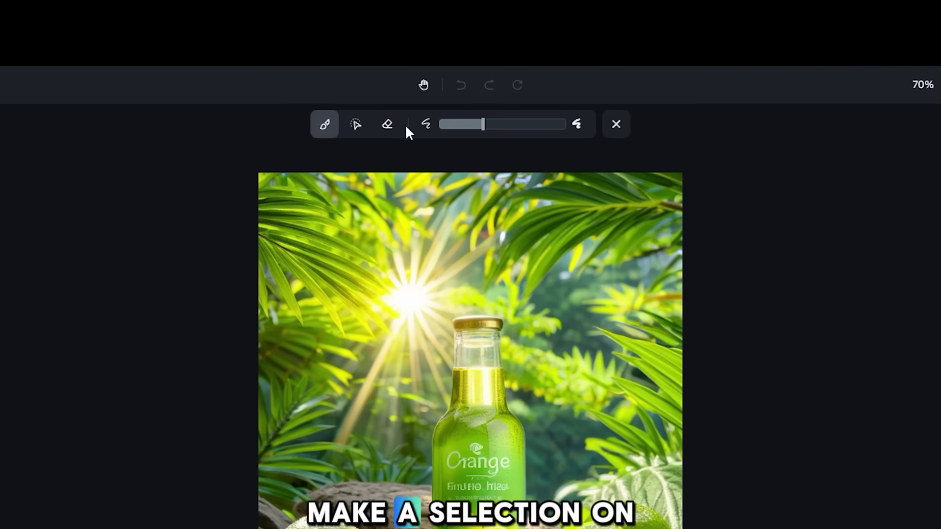
left_click_drag(468, 323, 503, 410)
mouse_move(486, 225)
left_mouse_down()
mouse_move(471, 313)
mouse_move(456, 305)
left_mouse_up()
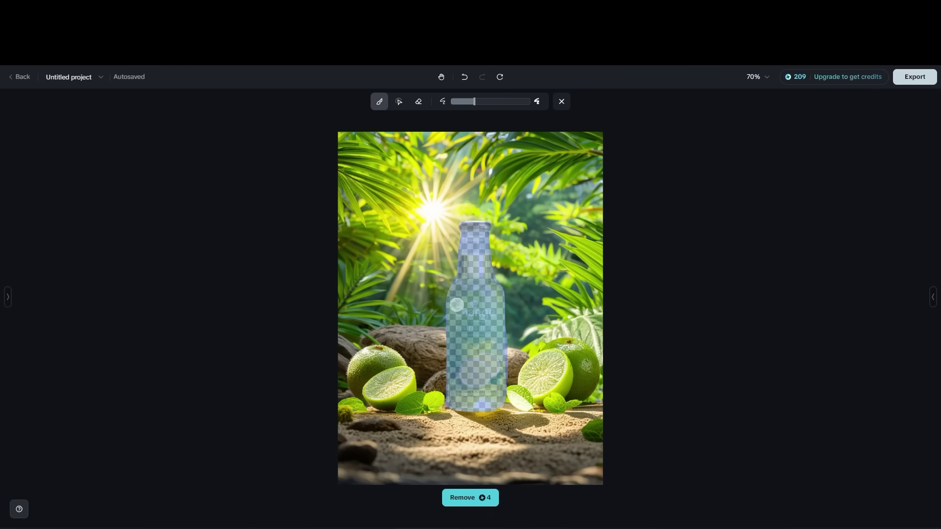
left_click(467, 498)
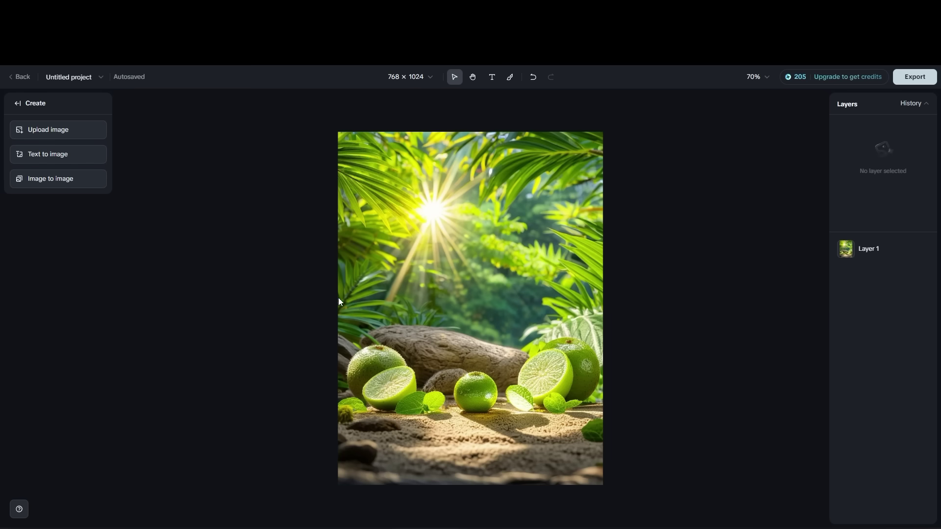
Add the lemon-juice bottle image as a new layer and resize it to sit among the limes
left_click(470, 309)
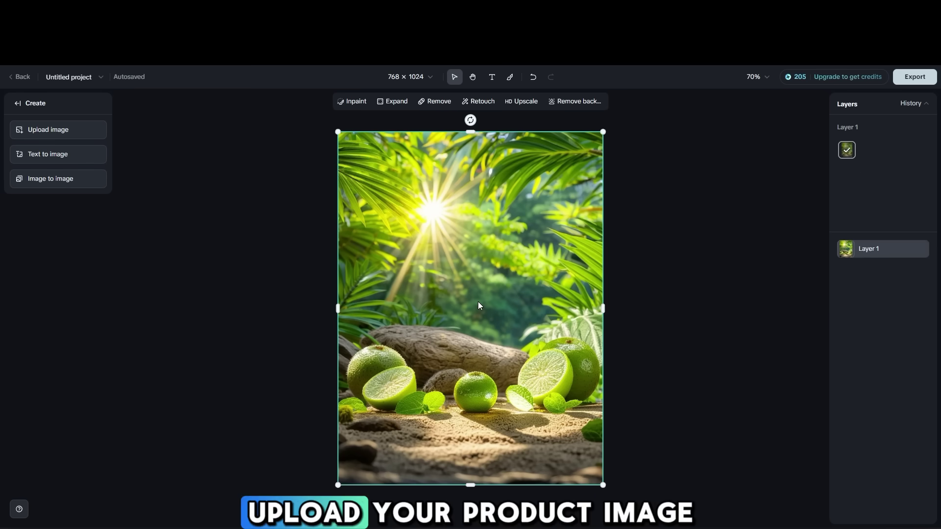
left_click(281, 283)
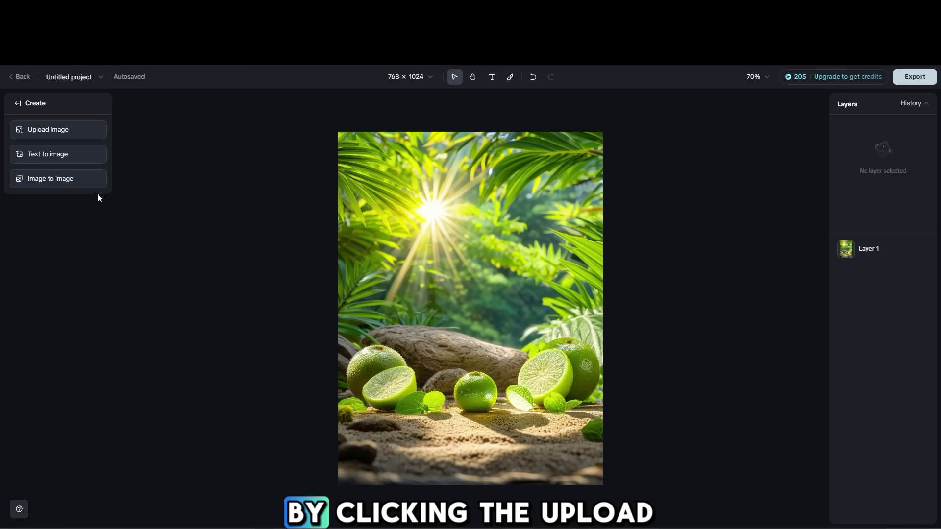
left_click(51, 133)
left_click(272, 189)
left_click(386, 270)
left_click_drag(338, 185, 369, 226)
left_click_drag(603, 440, 582, 429)
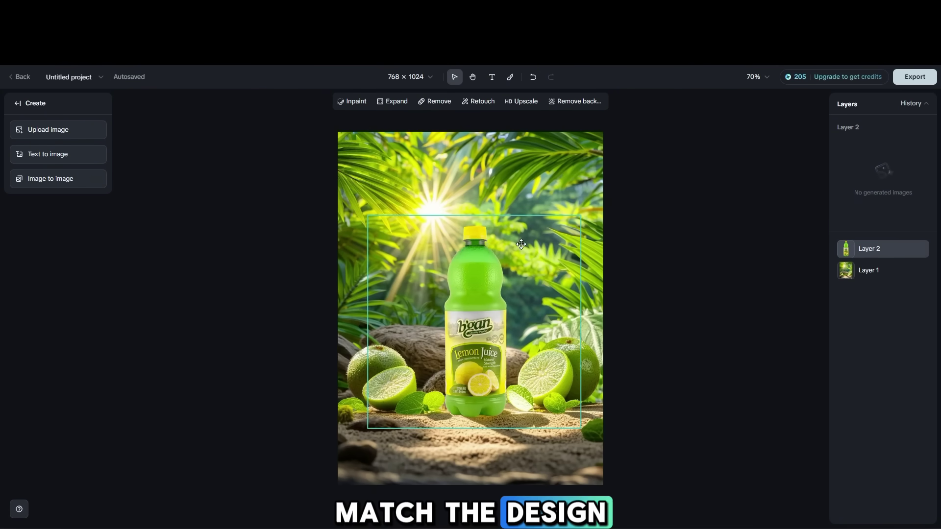
left_click(762, 250)
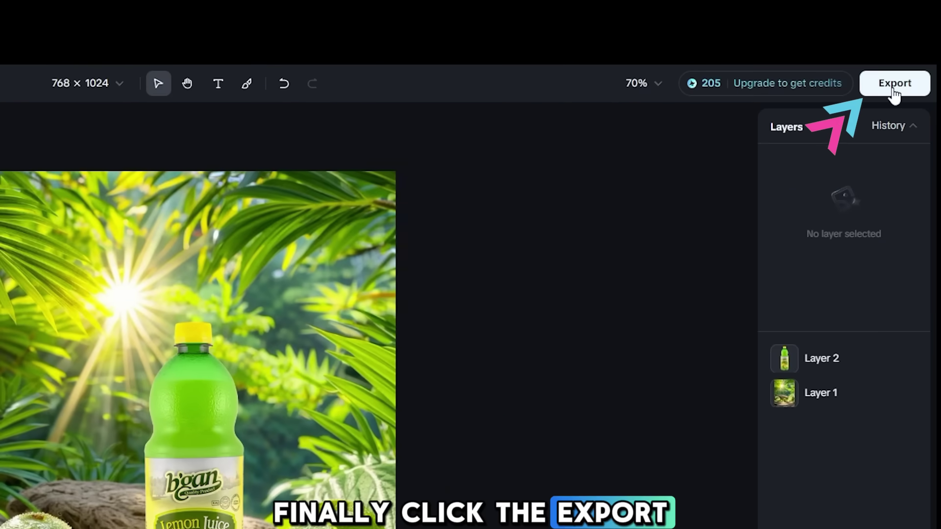
Export the canvas as a JPEG at 1x size
left_click(893, 93)
left_click(866, 187)
left_click(861, 237)
left_click(858, 245)
left_click(857, 289)
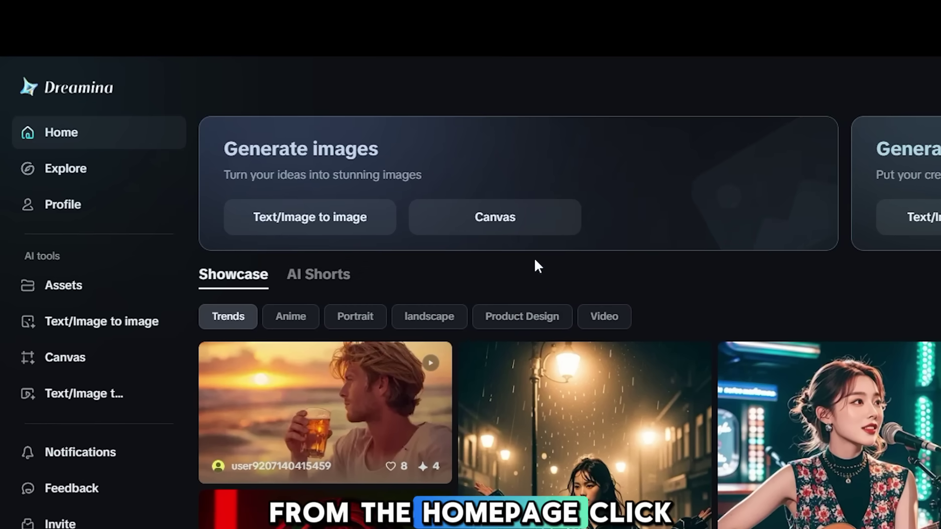
Create a new canvas and upload the 'pisa tower in the middle town' photo as Layer 1
left_click(504, 231)
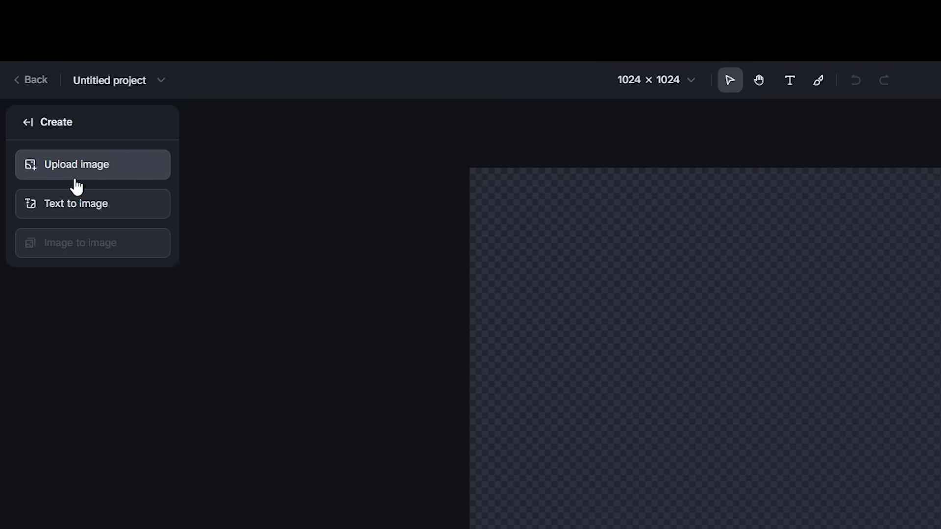
left_click(75, 186)
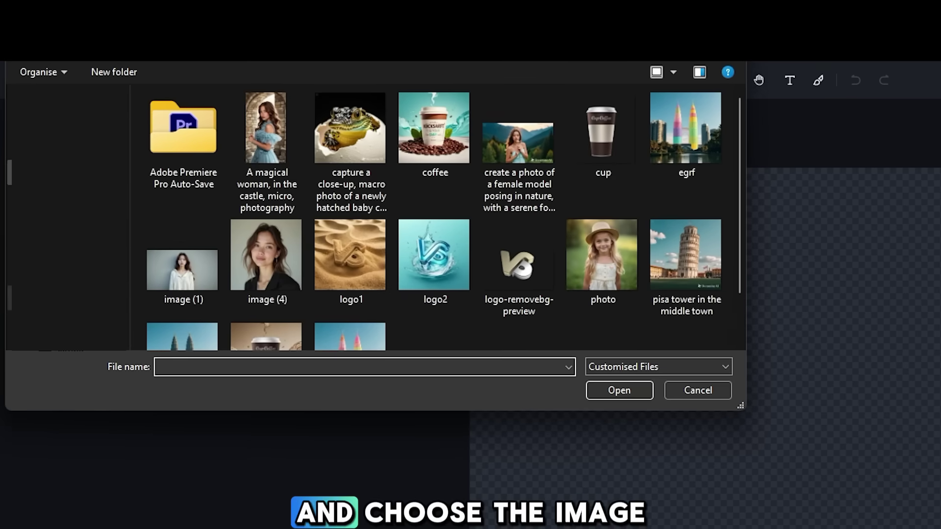
left_click(685, 255)
left_click(624, 383)
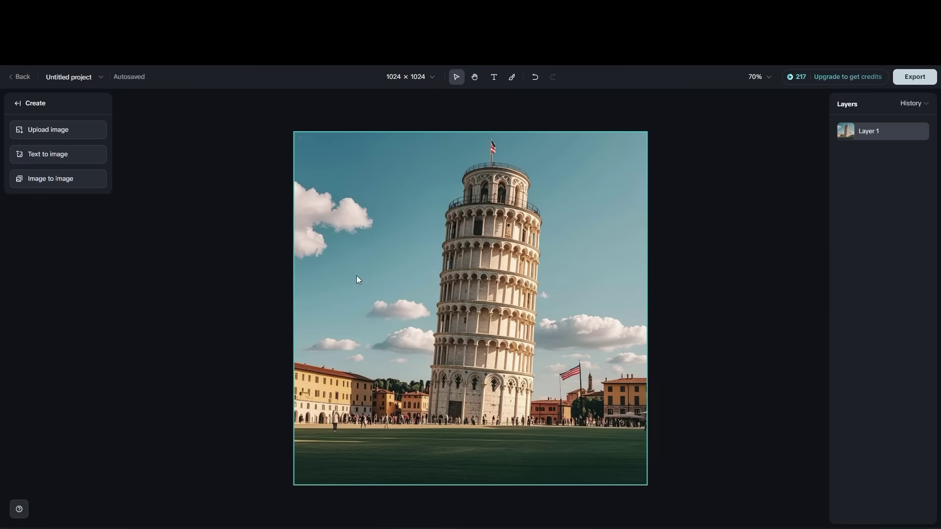
left_click(255, 271)
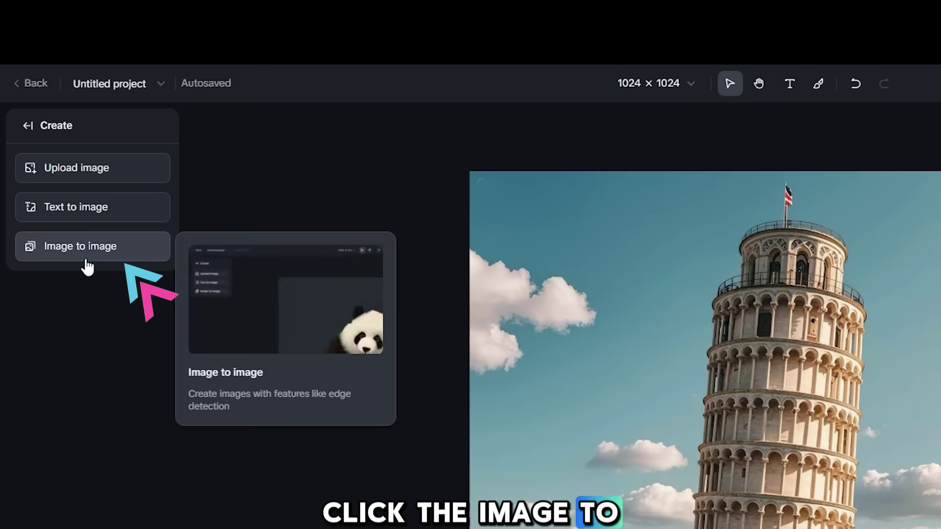
Run Image to image on the Pisa photo with the prompt 'melted ice cream, macaron colour tower'
left_click(87, 267)
type("melted ice cream")
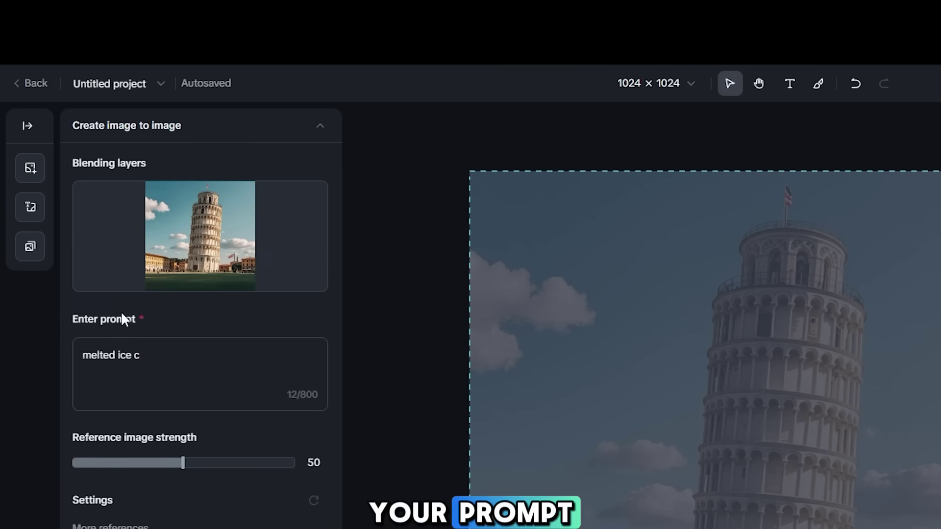
type(", macaron colour tower")
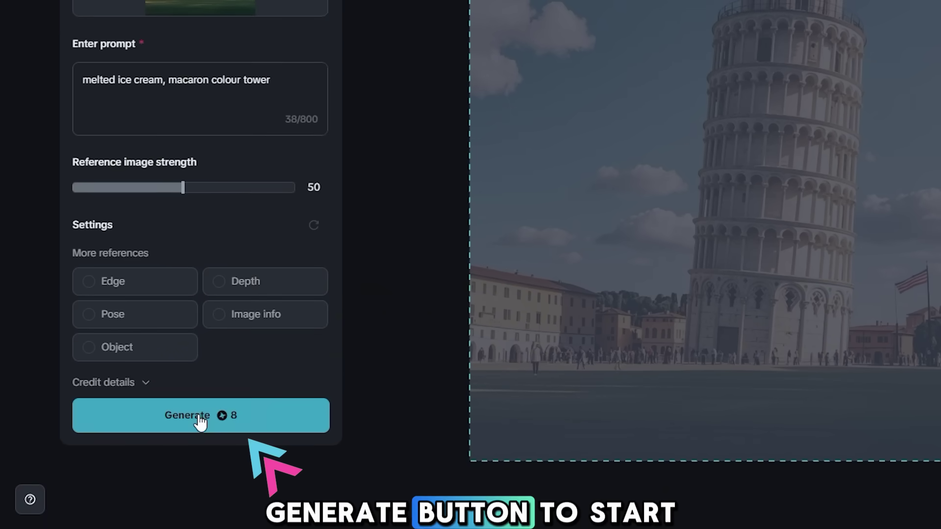
left_click(199, 416)
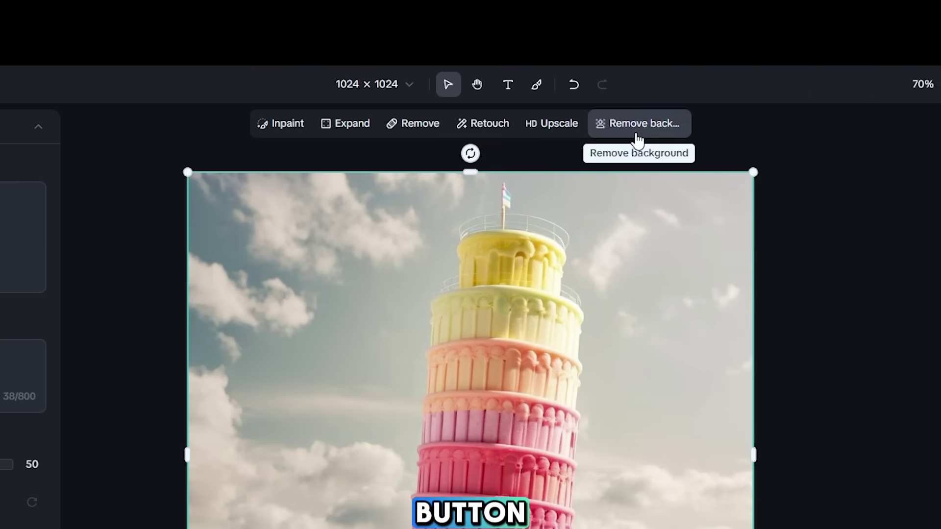
Cut away the tower's sky and piazza, refining the mask with Quick select and Eraser
left_click(636, 133)
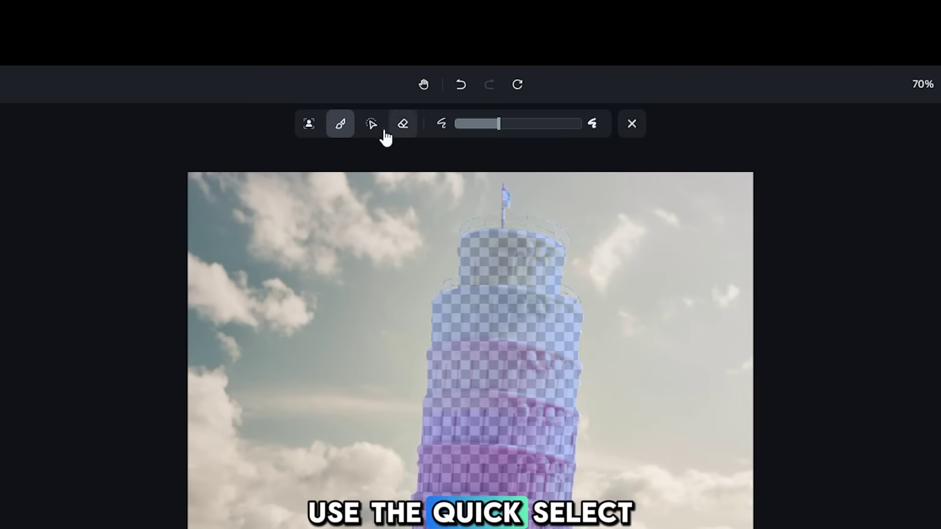
left_click(378, 128)
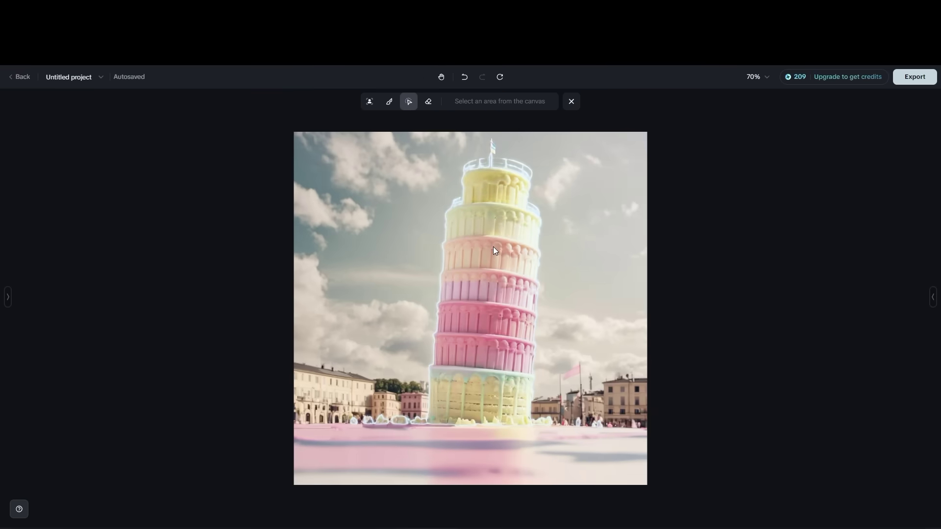
left_click(402, 123)
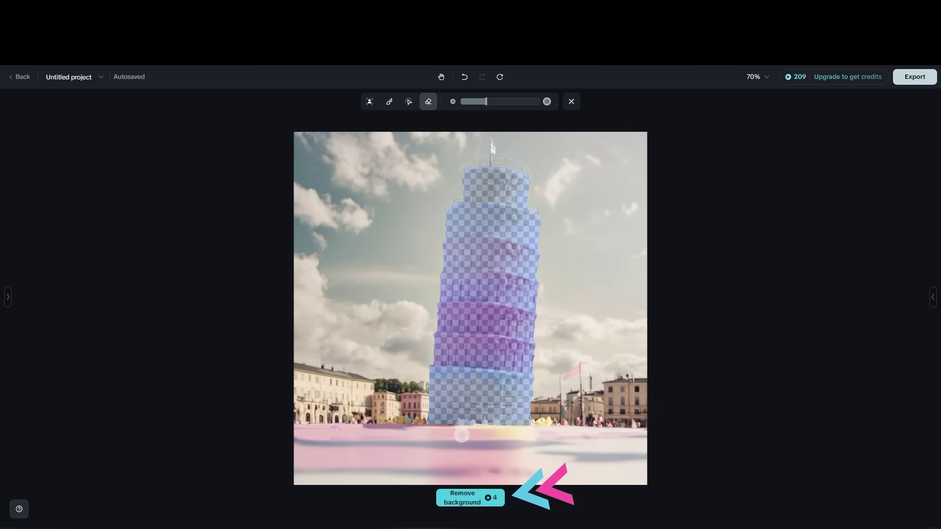
left_click(474, 500)
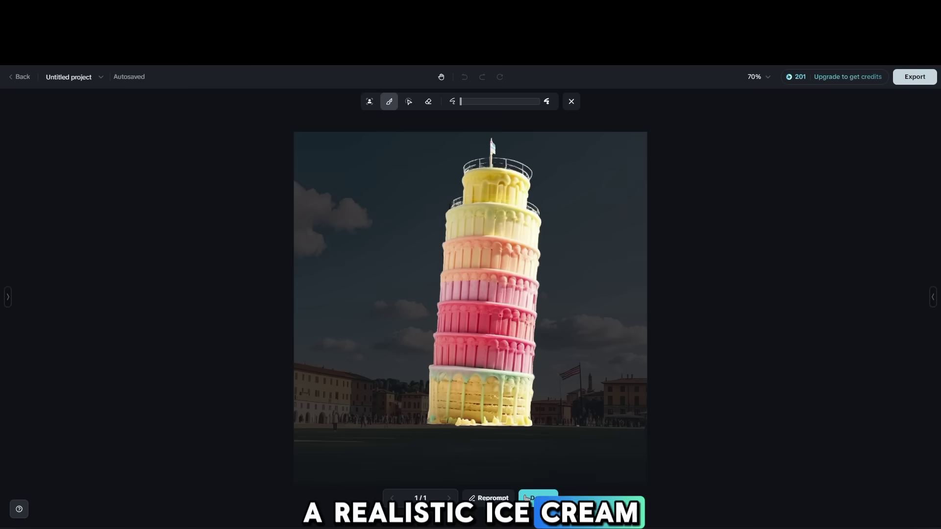
Upscale the ice-cream tower image to HD and export the canvas with JPEG file type
left_click(525, 498)
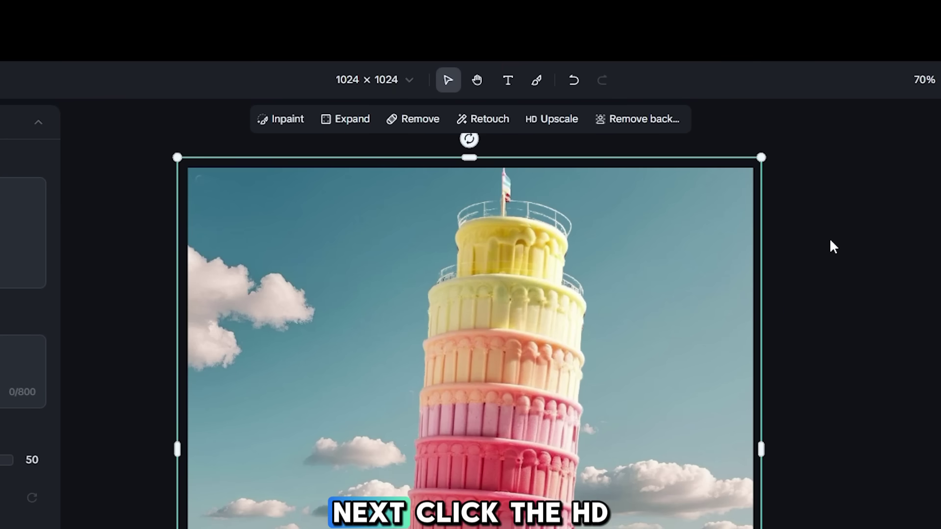
left_click(556, 125)
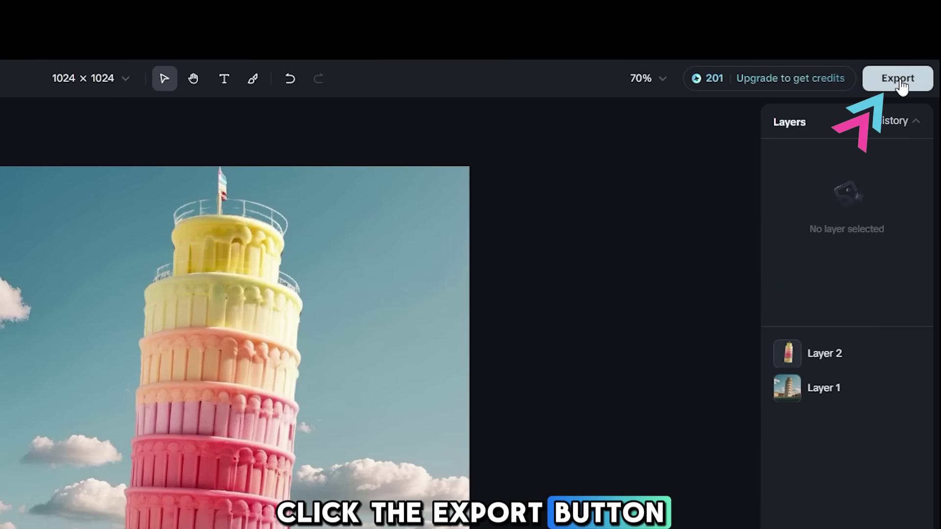
left_click(900, 79)
left_click(872, 182)
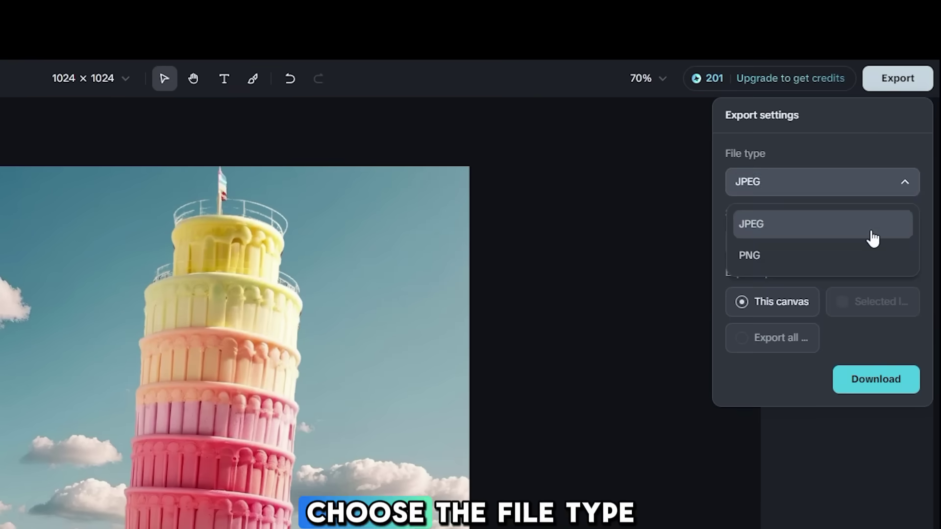
left_click(872, 225)
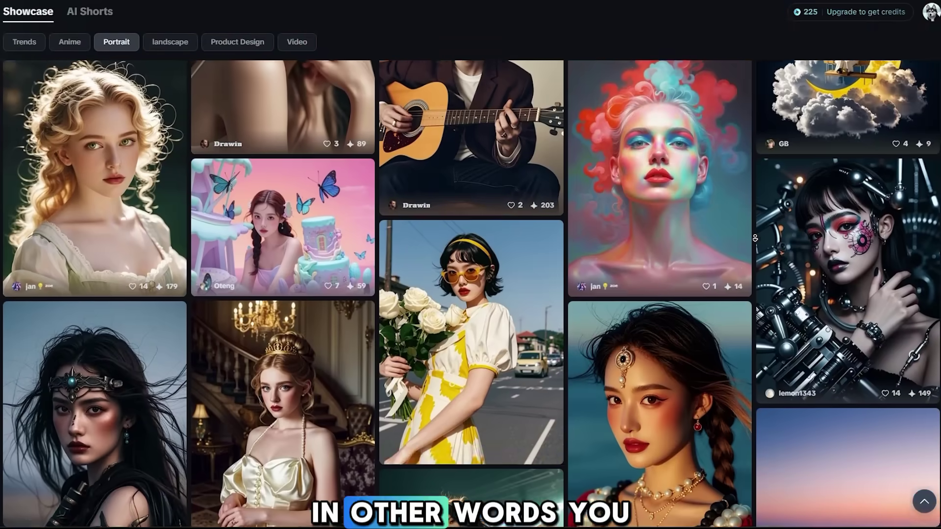
Scroll the Trends showcase down to the crowned princess portrait in a white gown
scroll(755, 238, "down", 7)
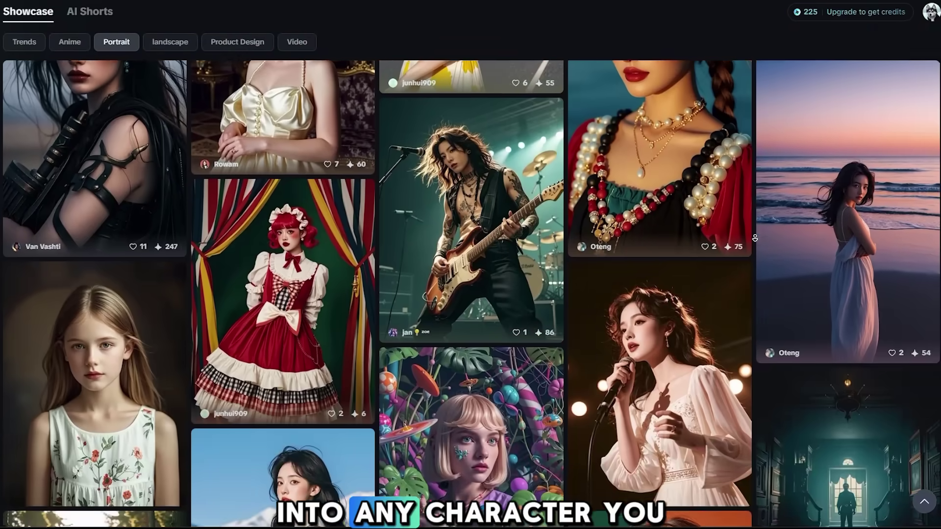
scroll(755, 238, "down", 7)
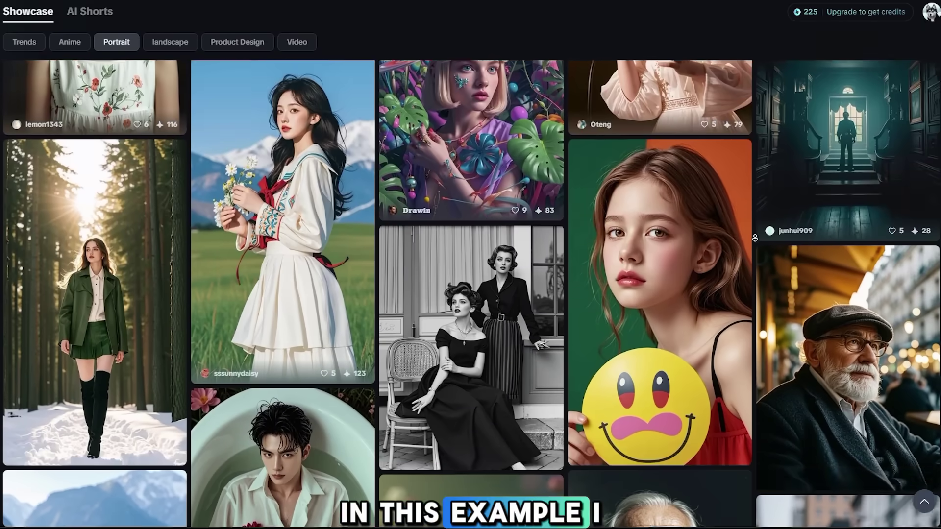
scroll(754, 238, "down", 4)
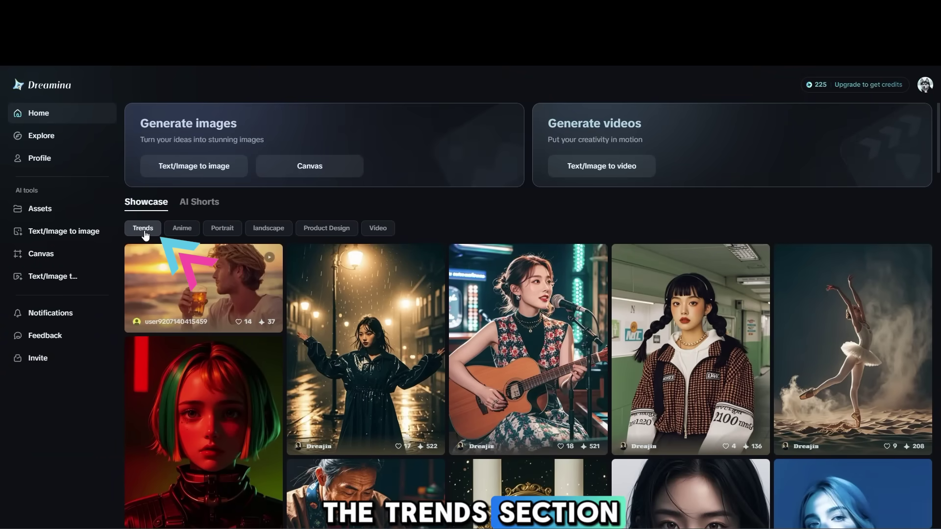
scroll(525, 270, "down", 10)
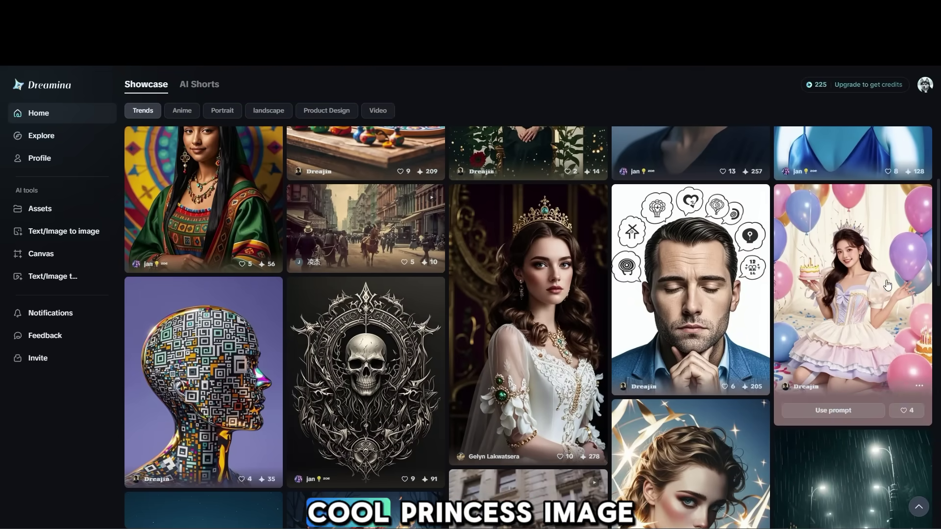
mouse_move(533, 338)
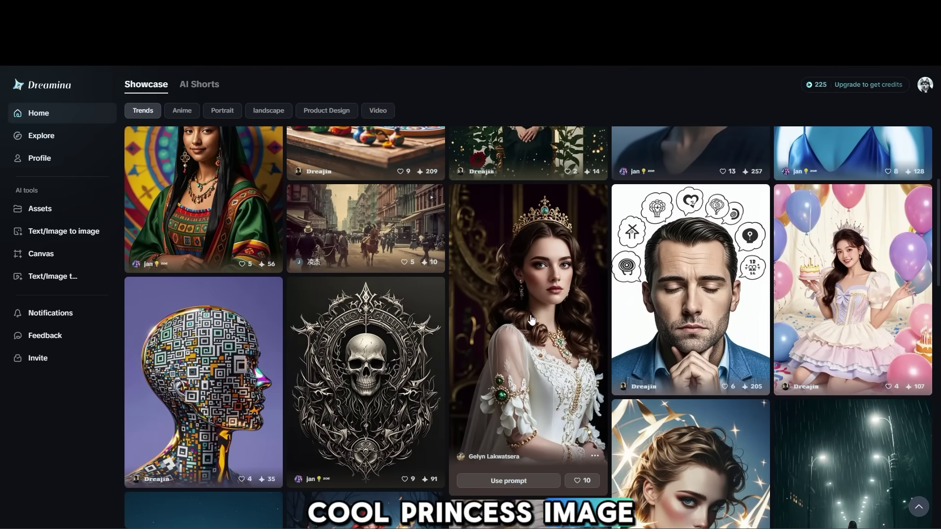
Reuse the princess image's prompt and add the uploaded portrait as a Human face reference
left_click(536, 485)
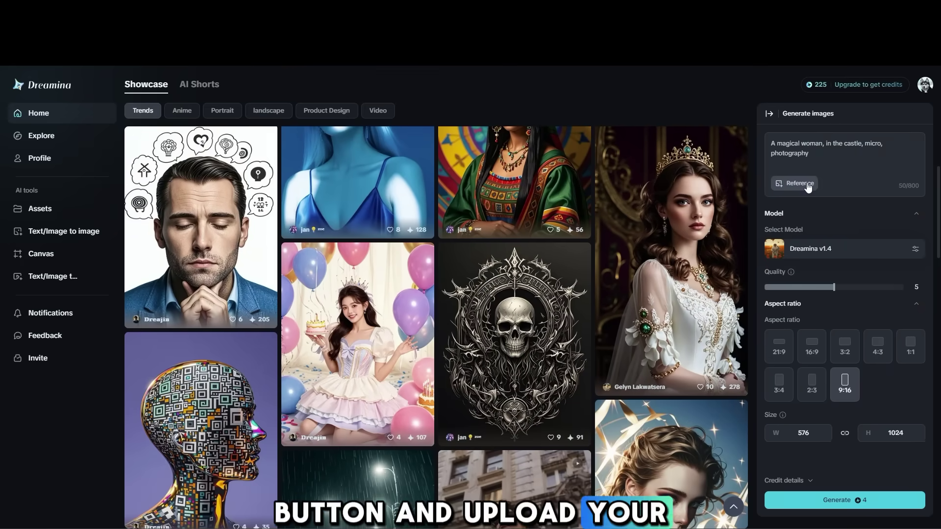
left_click(807, 185)
left_click(538, 335)
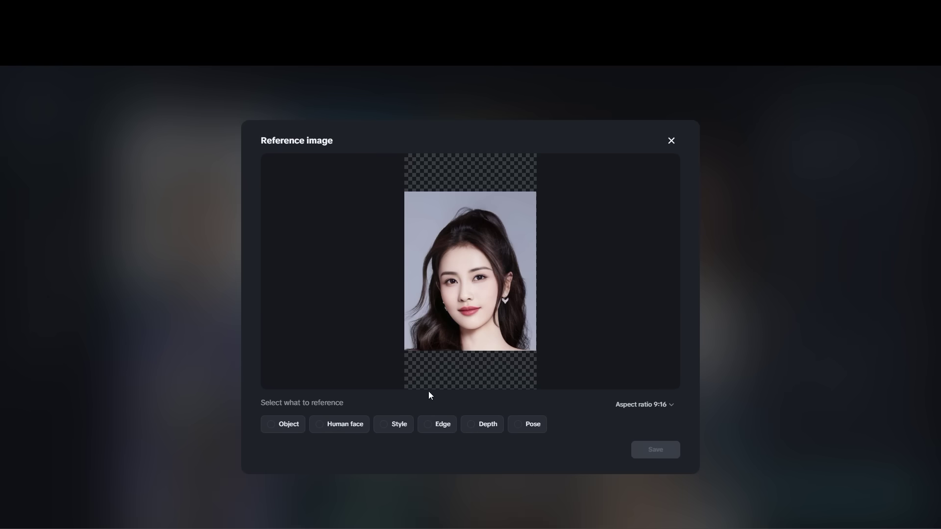
left_click(346, 426)
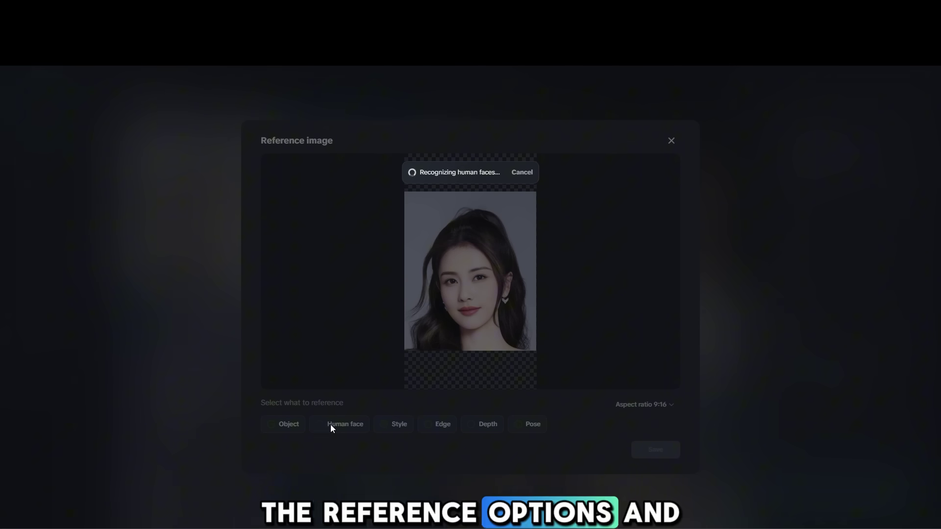
left_click(655, 450)
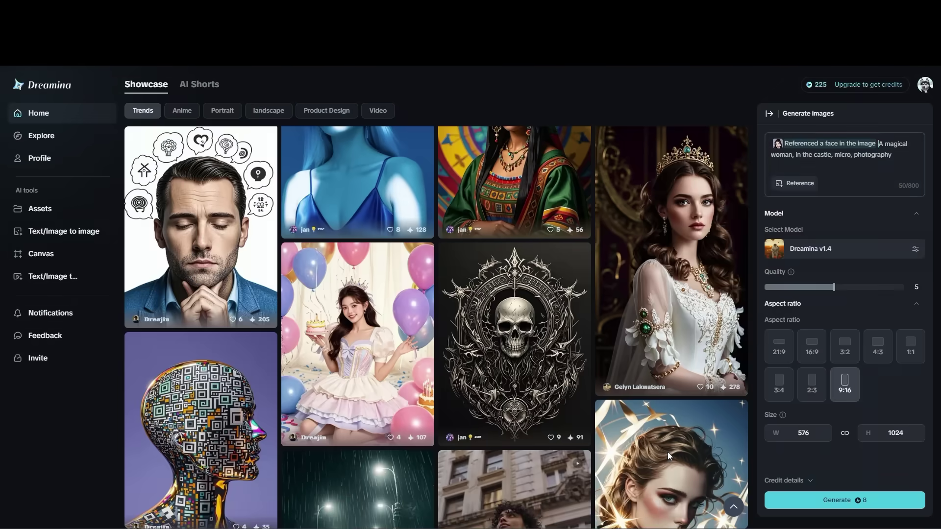
Set quality to 7 and aspect ratio to 16:9, then generate the castle portraits
left_click_drag(837, 290, 846, 291)
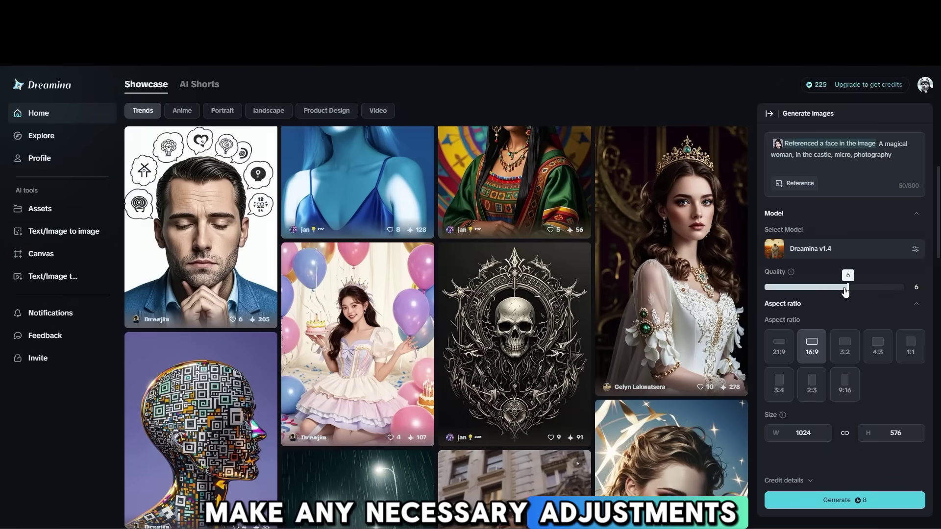
left_click(817, 356)
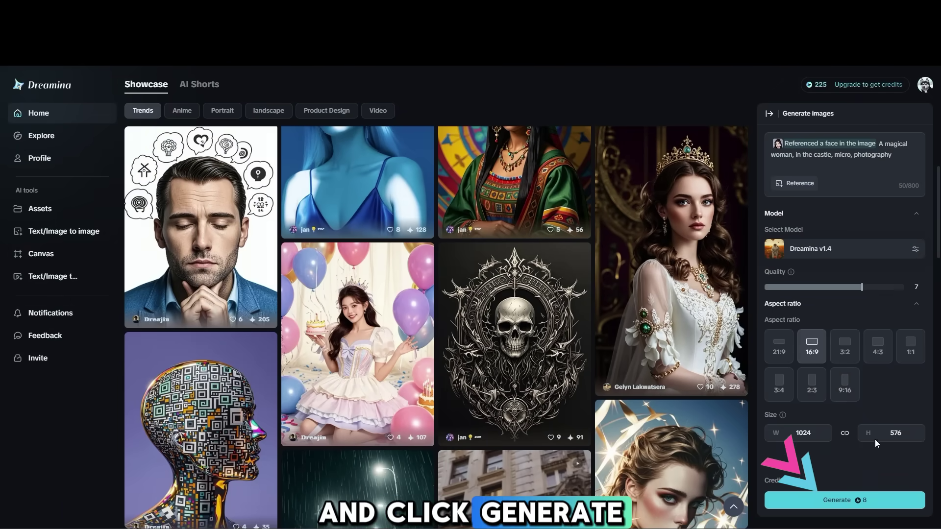
left_click(843, 500)
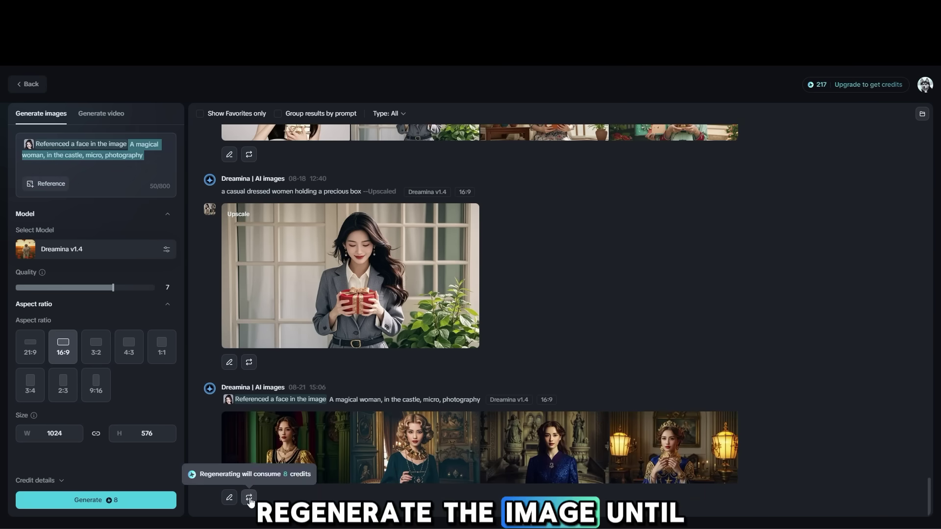
Regenerate another batch of castle portraits and HD-upscale the fourth, teal-gown portrait
left_click(249, 498)
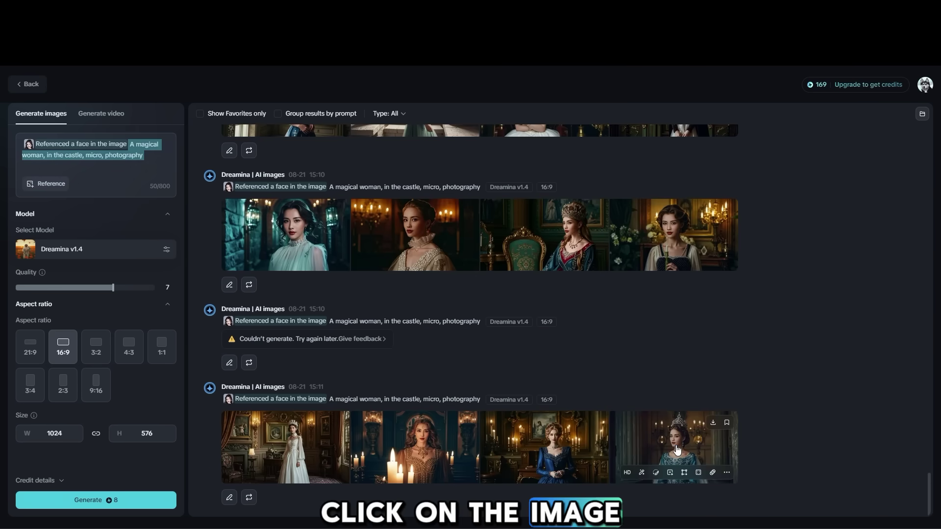
left_click(695, 443)
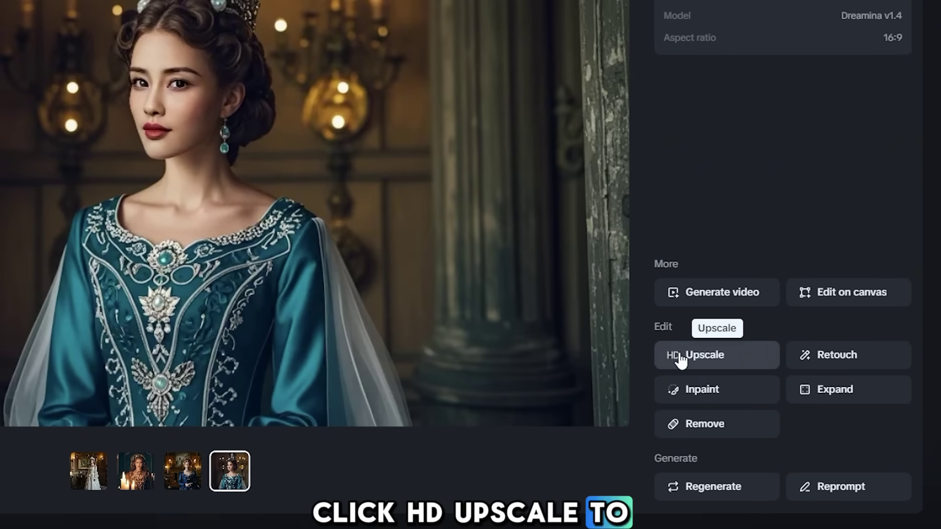
left_click(733, 362)
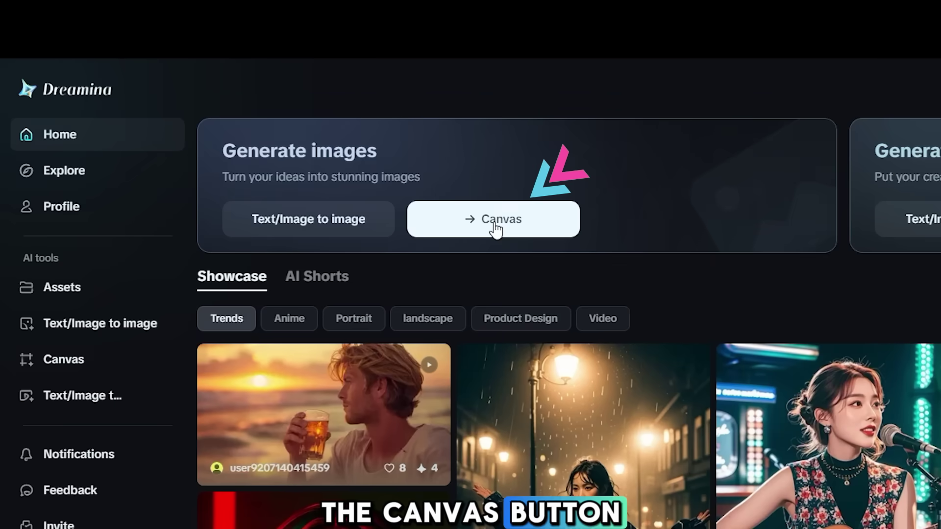
Create a new 1024×1024 canvas project and choose to upload the logo image
left_click(496, 226)
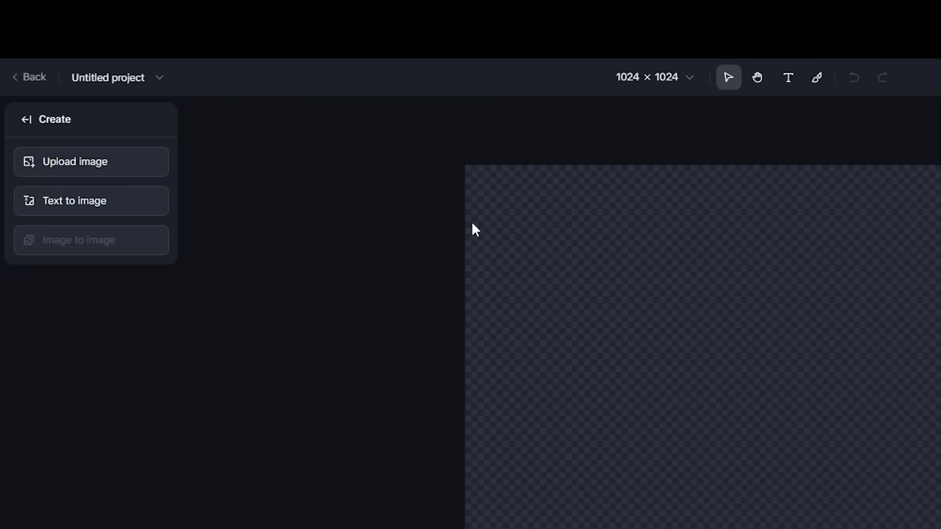
left_click(77, 163)
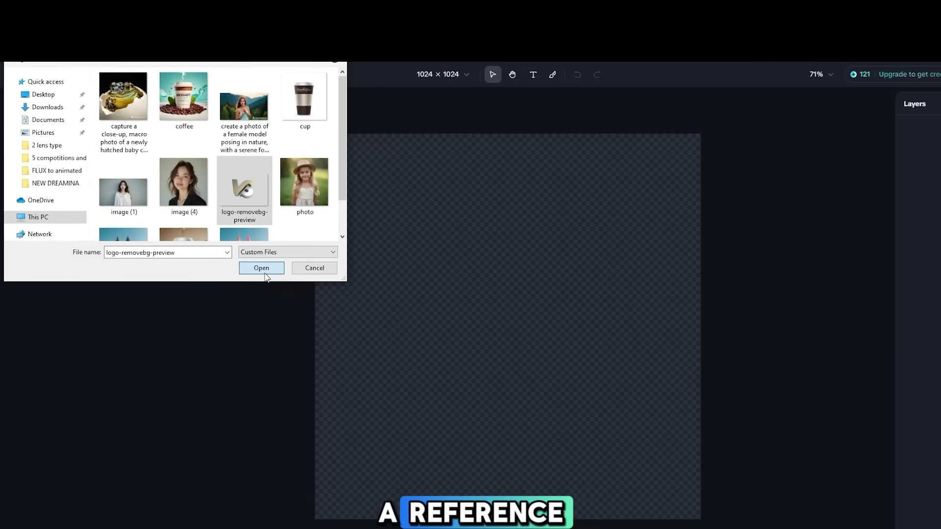
Place logo-removebg-preview on the canvas, generate it 'made entirely of beach sand' via Image to image, and regenerate once
left_click(261, 268)
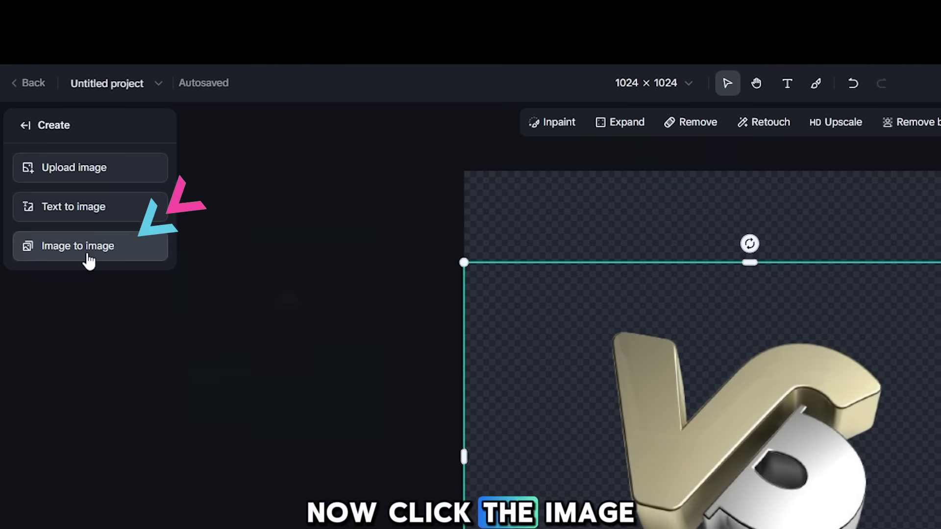
left_click(88, 259)
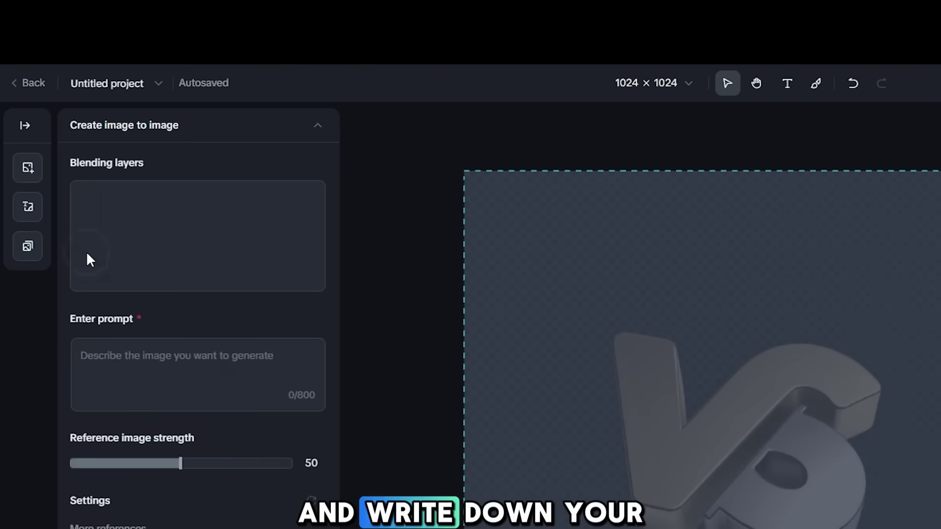
left_click(196, 372)
type("design a logo made entirely of b")
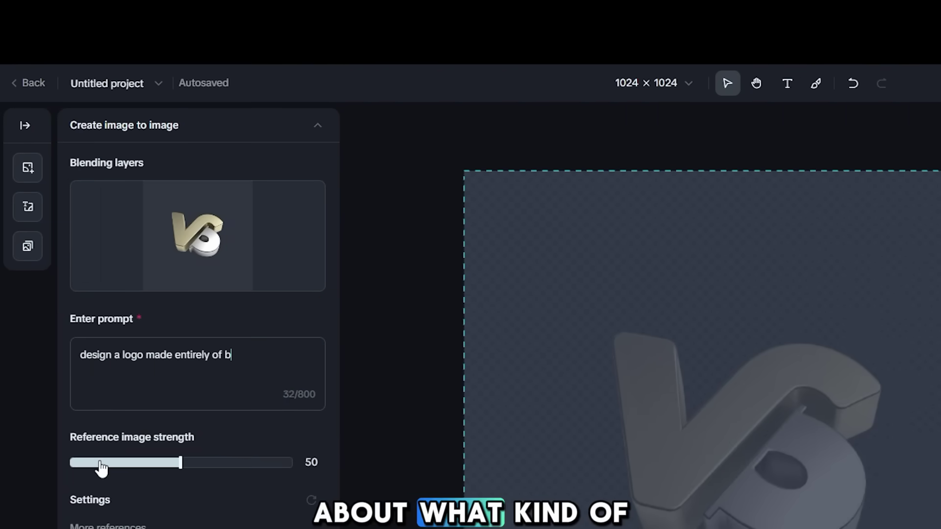
type("each sand, with intricate details and smooth edges. the logo should include a simple, recognizable shape or symbol, like a wave or palm tree, and should have a natural, textured look that captures the")
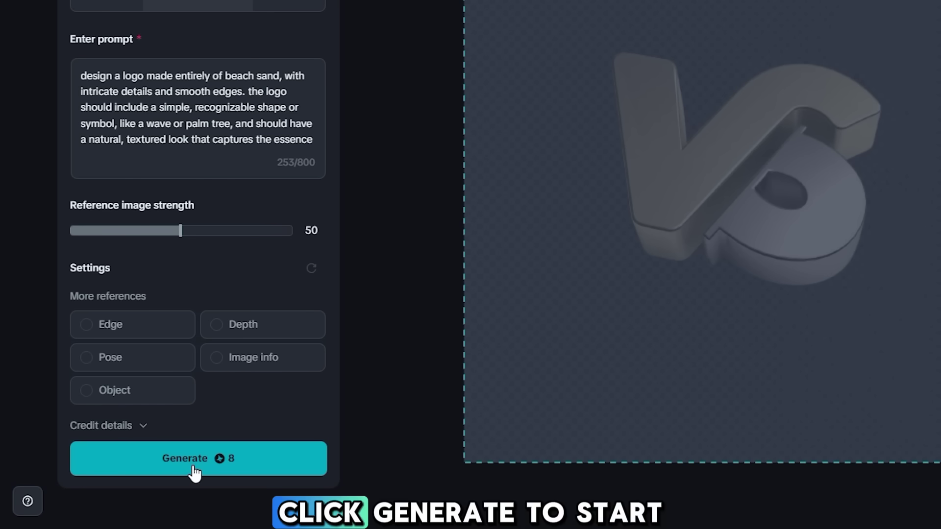
left_click(192, 463)
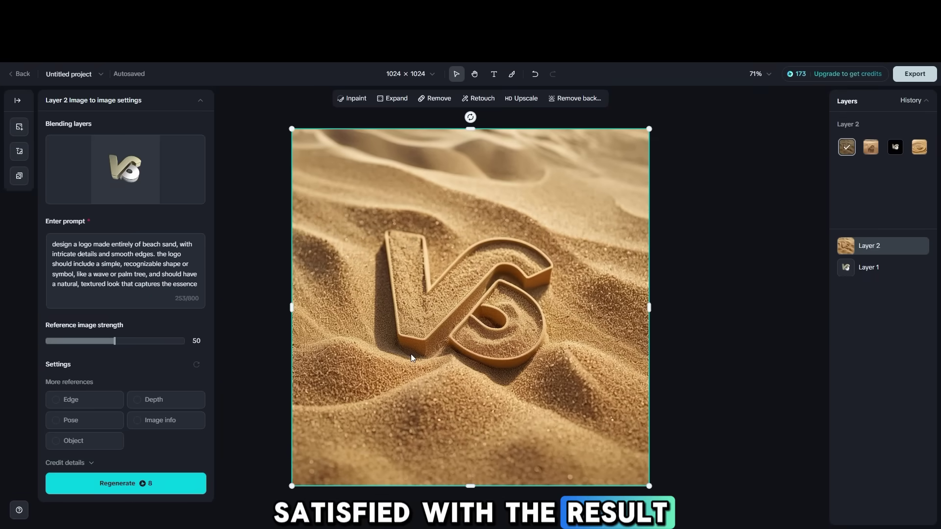
left_click(131, 489)
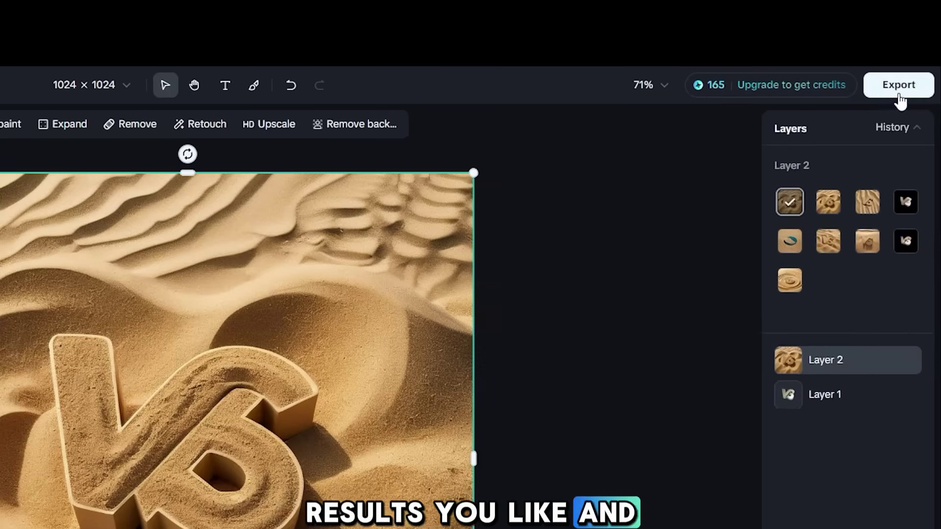
Open the sand-logo canvas export settings and keep JPEG as the file type
left_click(915, 81)
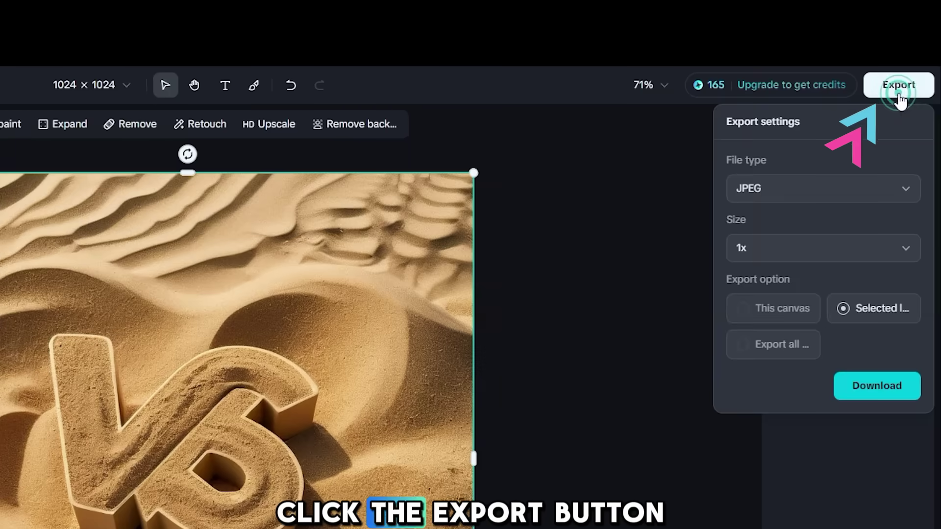
left_click(877, 198)
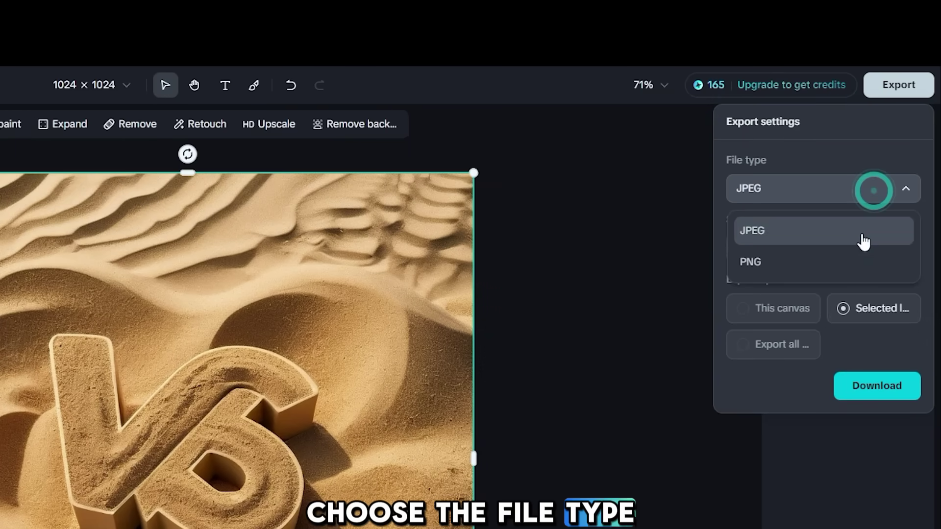
left_click(858, 234)
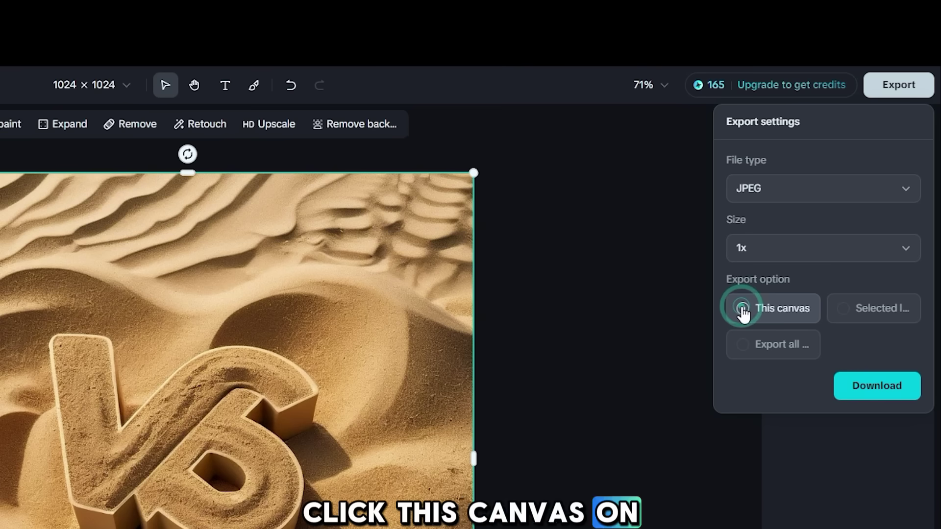